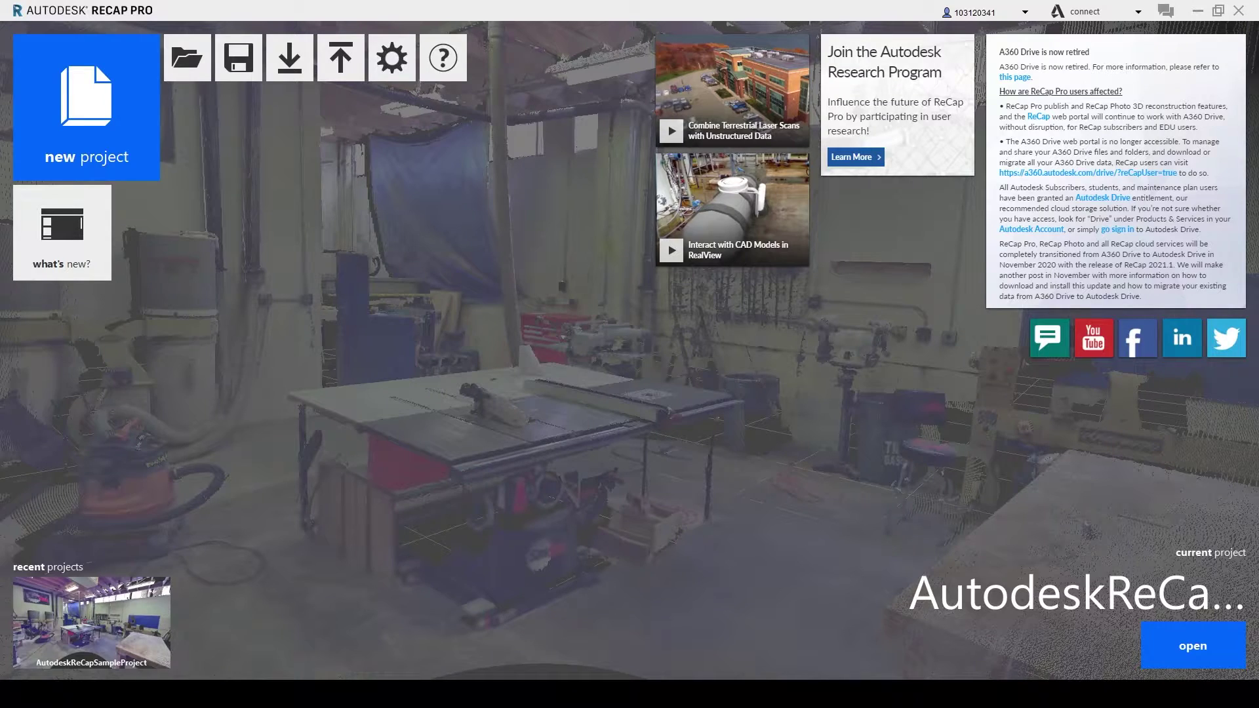
# Step: Bring up the education software page in the browser and scroll down through it
pyautogui.moveTo(240, 694)
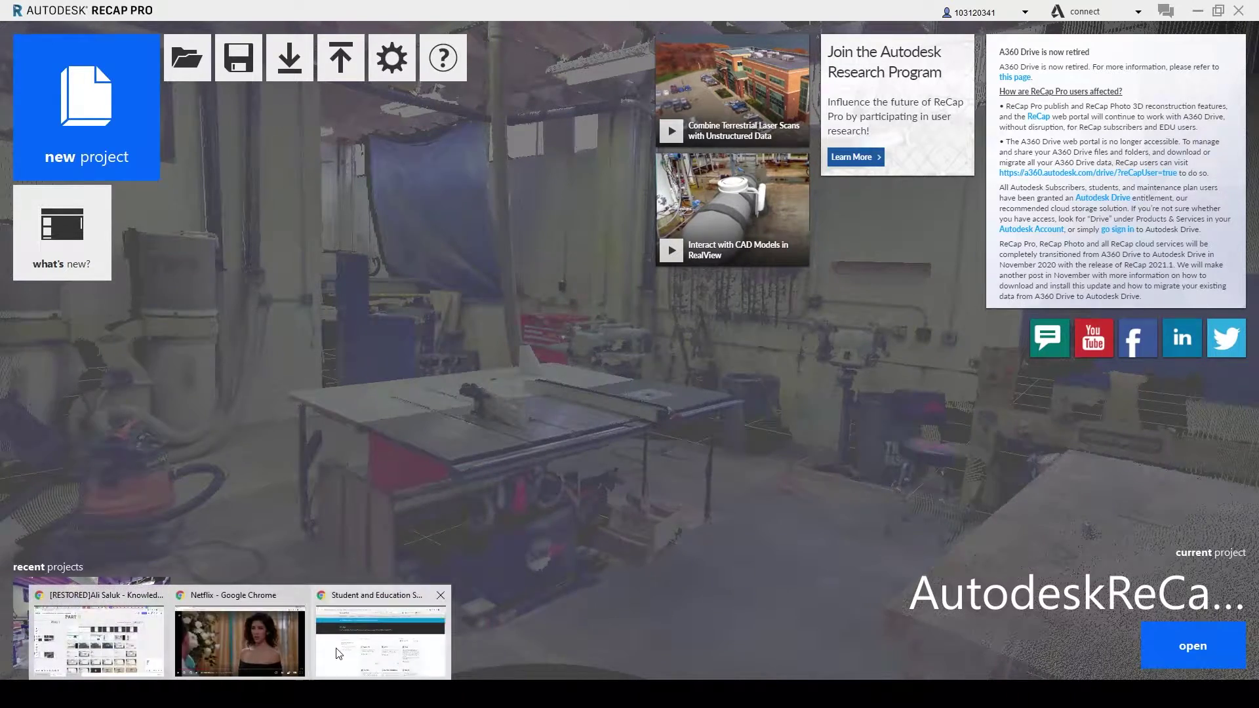
pyautogui.click(335, 650)
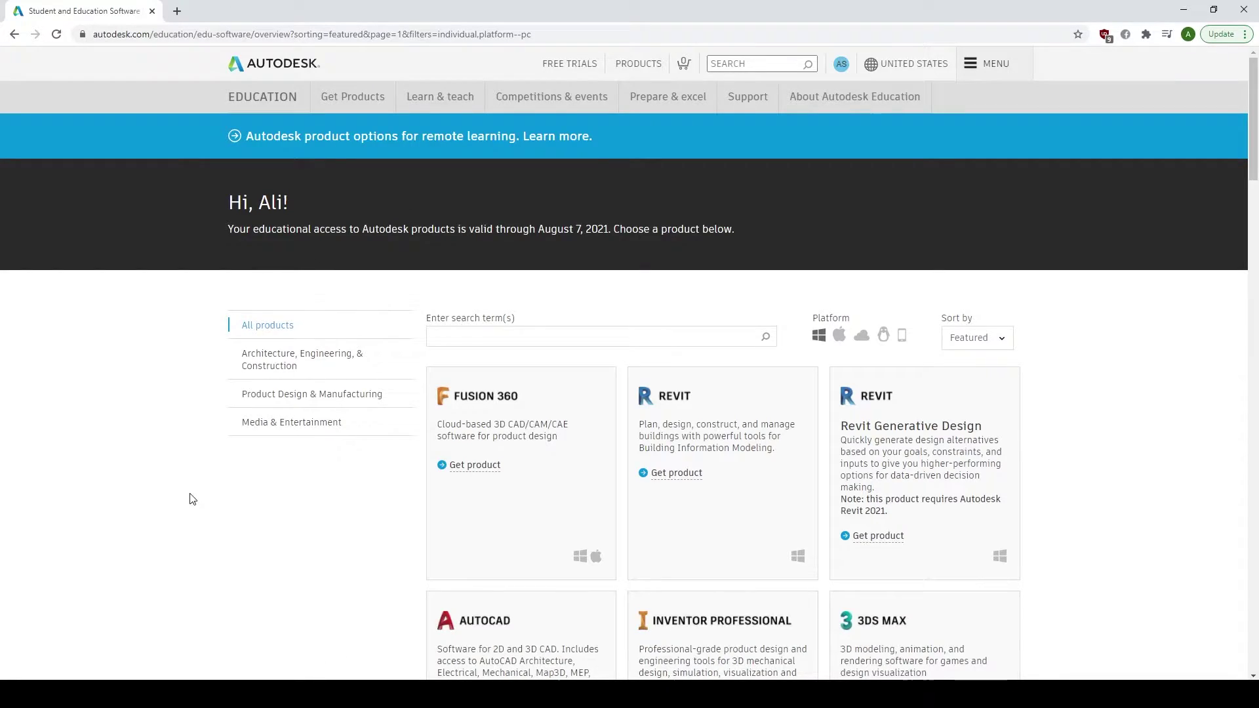
pyautogui.scroll(-20, 1119, 323)
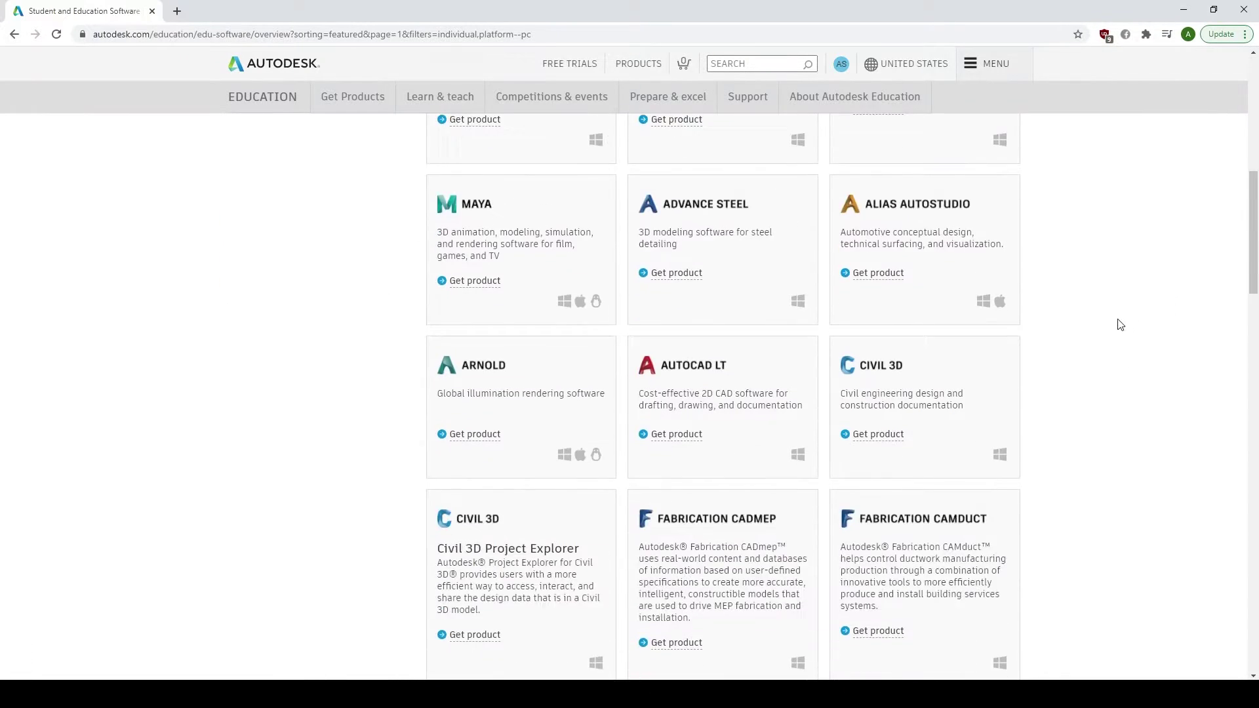
pyautogui.scroll(-7, 1080, 305)
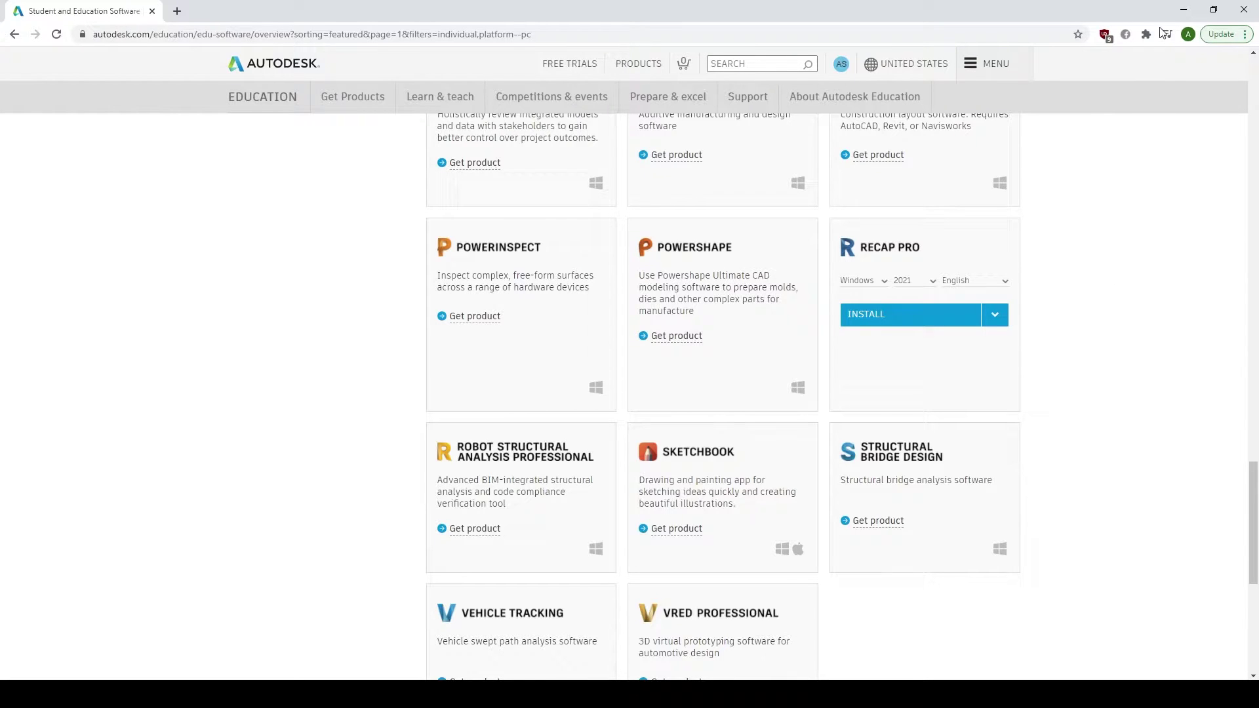
# Step: Return to ReCap Pro and start a new Photo to 3D project
pyautogui.click(1182, 10)
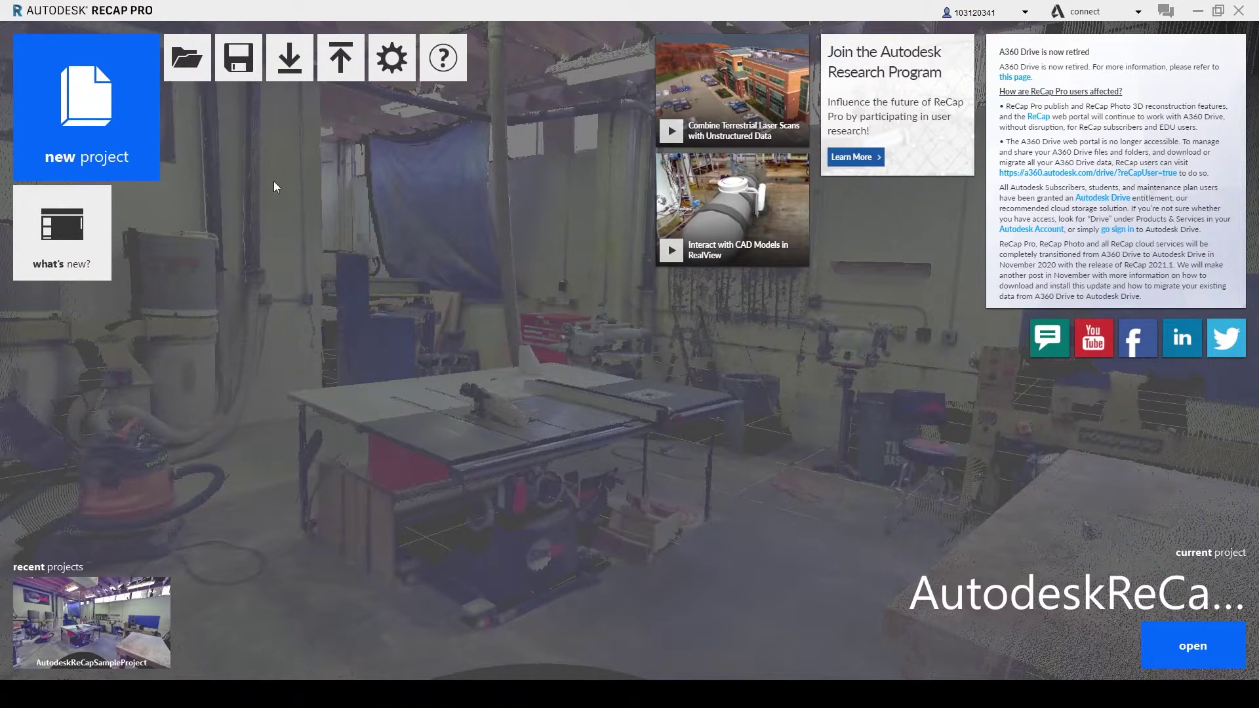
pyautogui.click(112, 156)
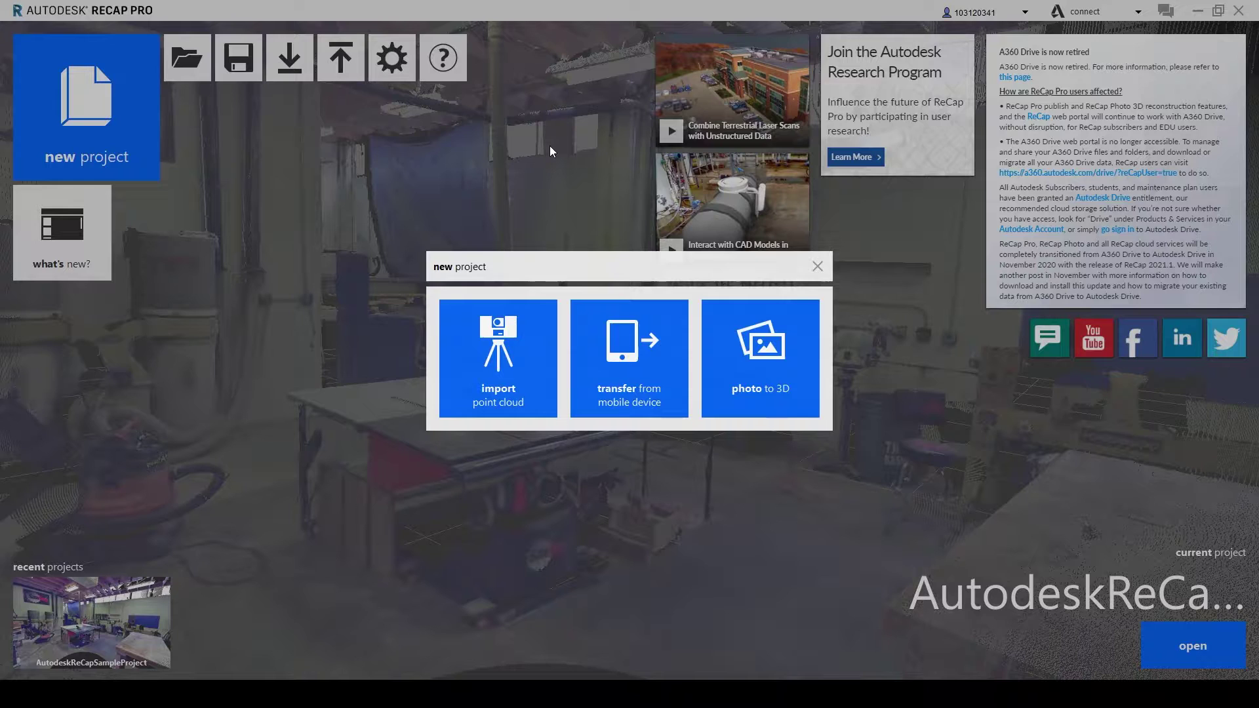
pyautogui.click(791, 336)
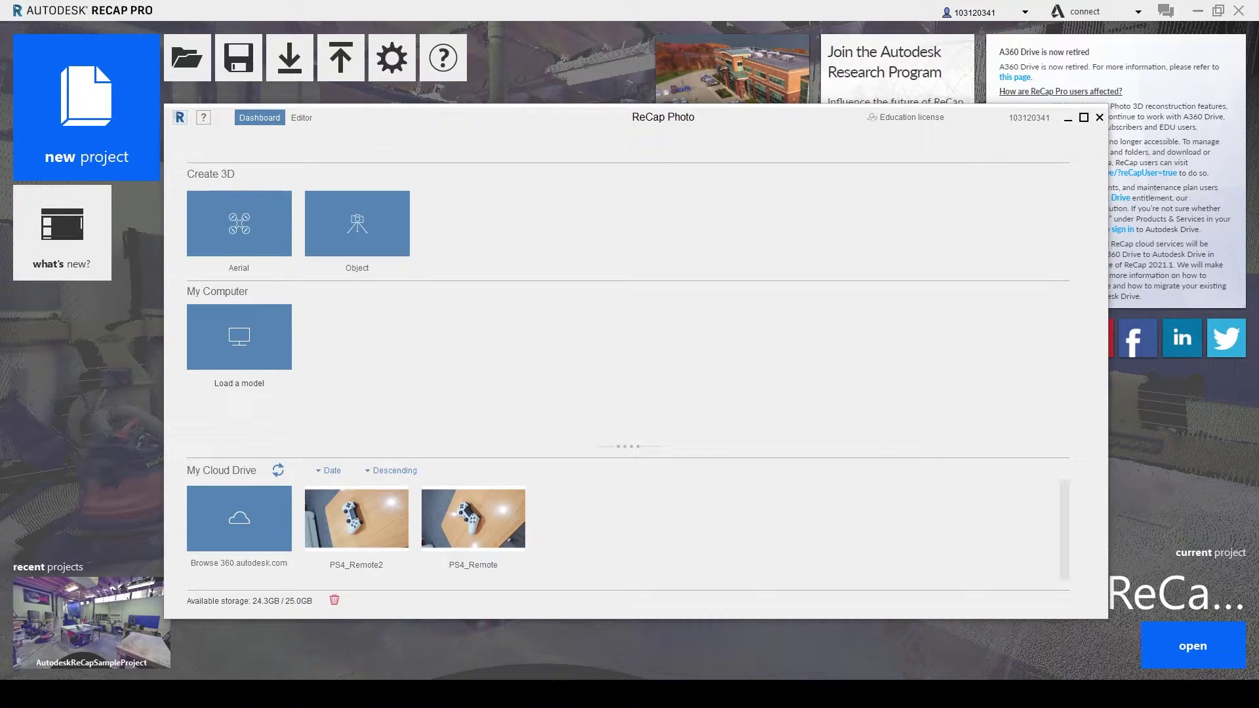
# Step: Start an Object project and import one photo from Desktop > DMoC > PS4 Remote Photos
pyautogui.click(385, 225)
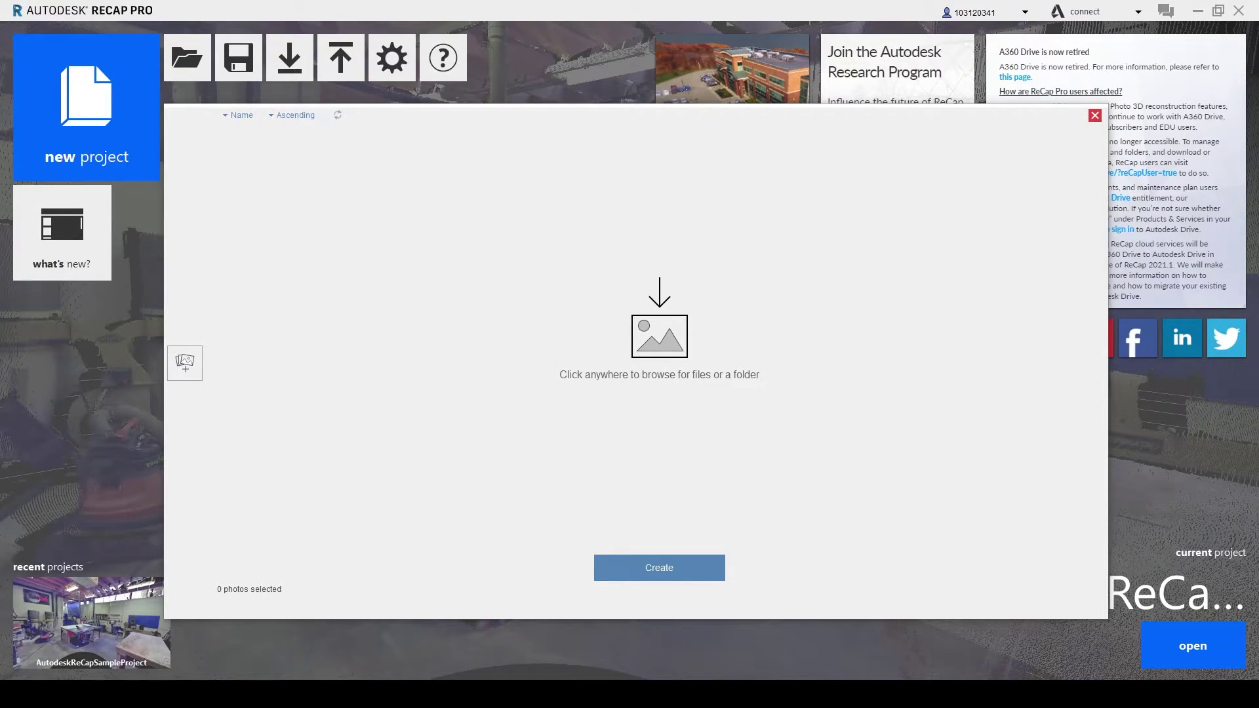
pyautogui.click(654, 335)
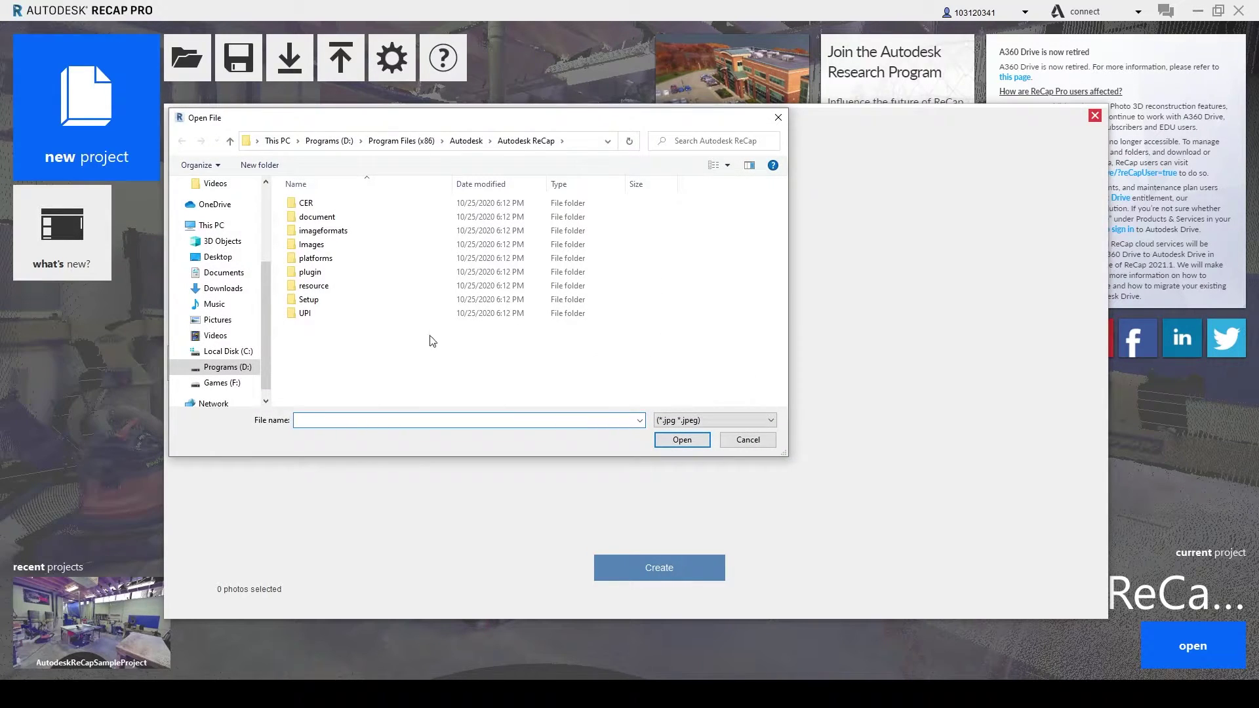
pyautogui.click(218, 256)
pyautogui.doubleClick(384, 222)
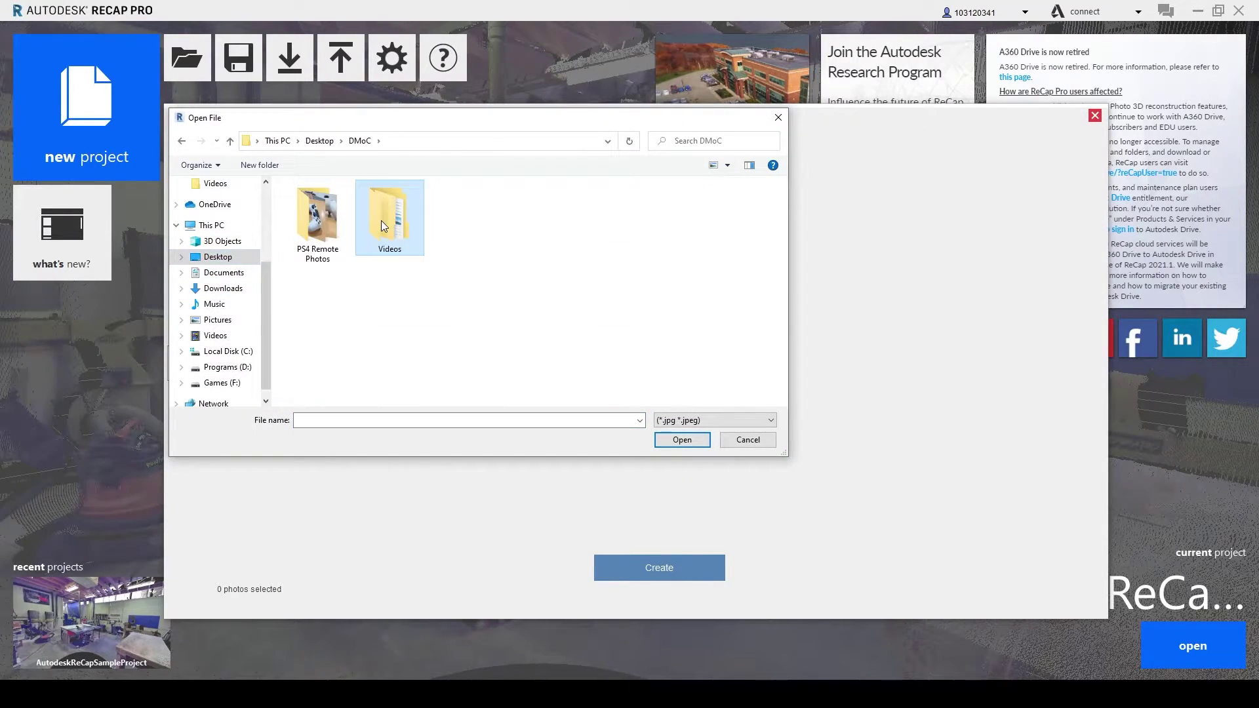
pyautogui.doubleClick(322, 216)
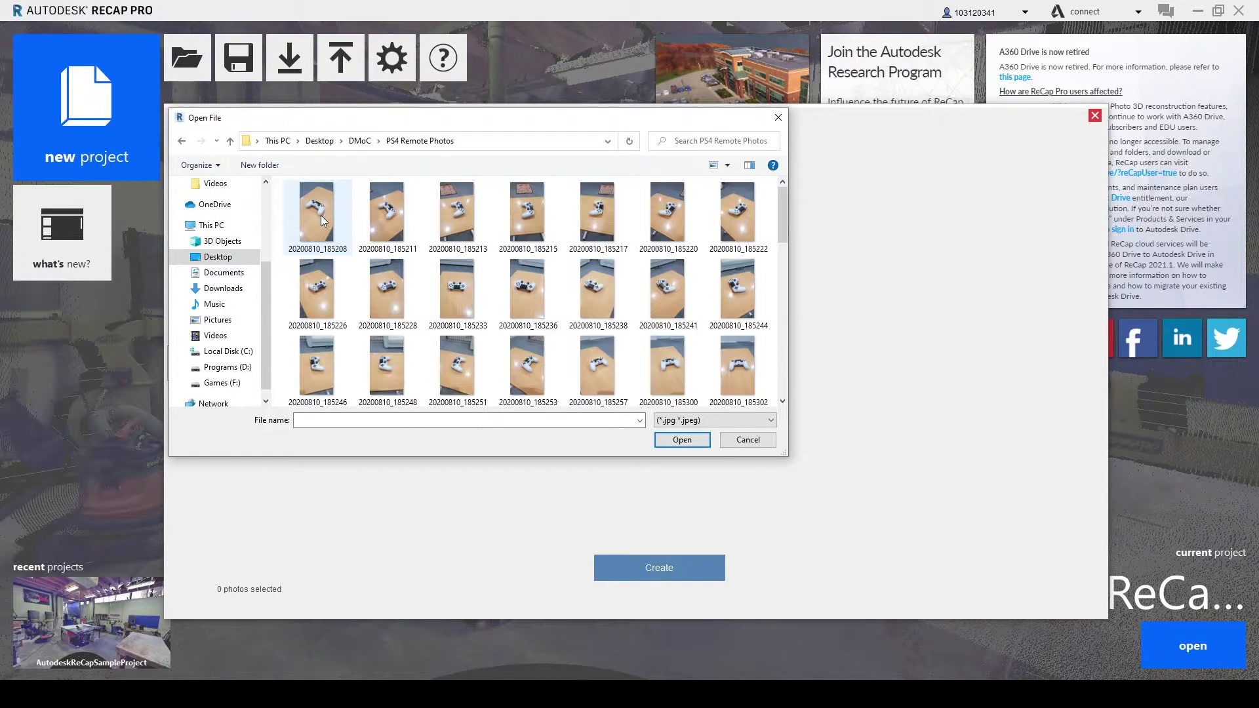
pyautogui.doubleClick(288, 200)
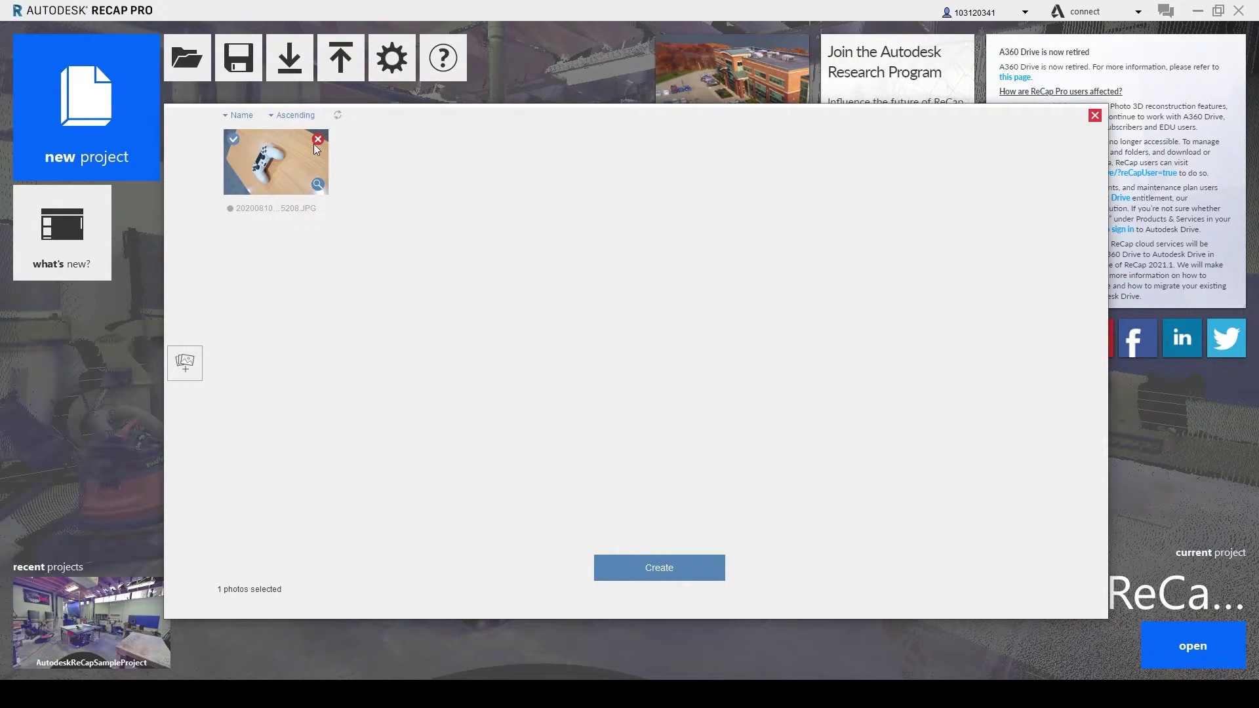
# Step: Remove that single photo and marquee-select every photo in the folder instead
pyautogui.click(318, 139)
pyautogui.click(725, 335)
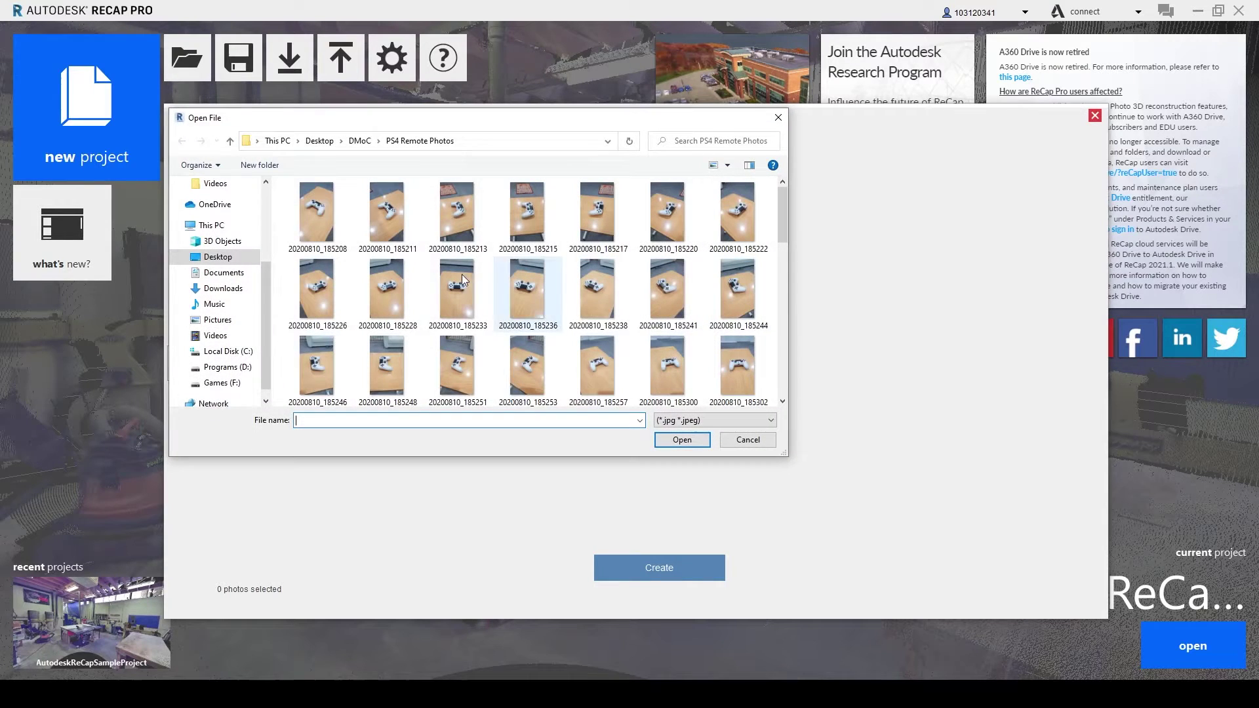
pyautogui.click(286, 196)
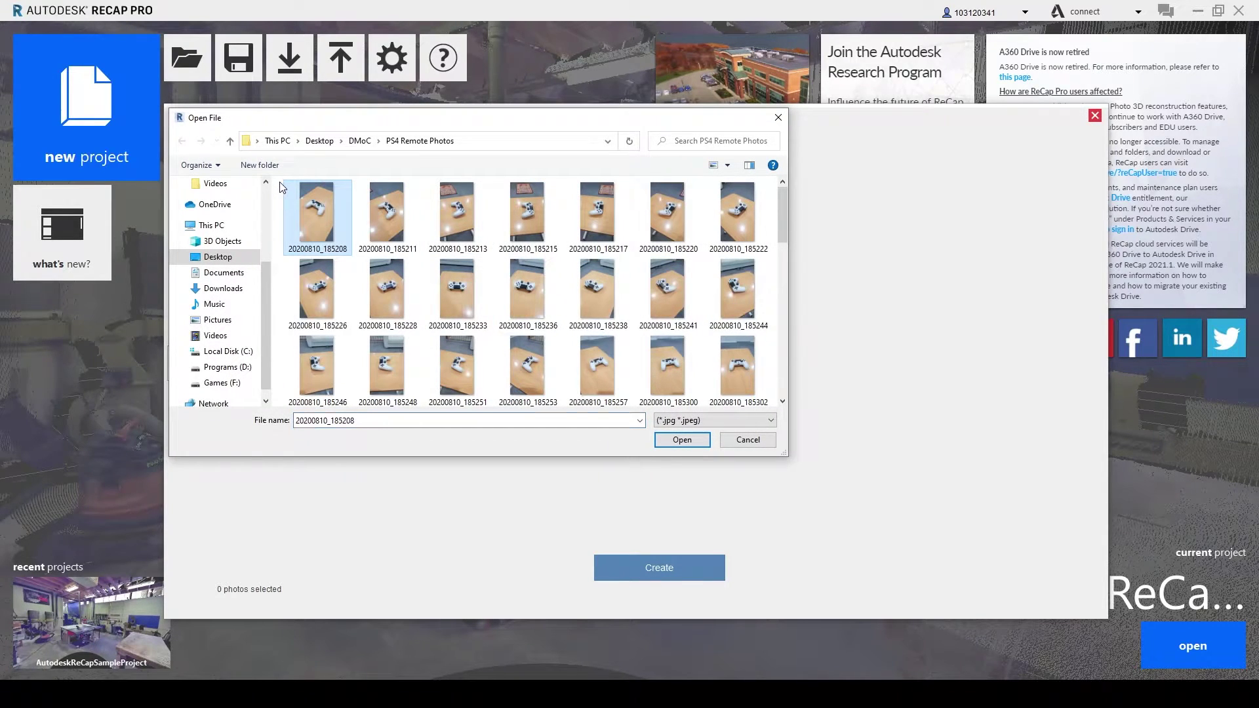
pyautogui.moveTo(279, 187); pyautogui.dragTo(751, 400)
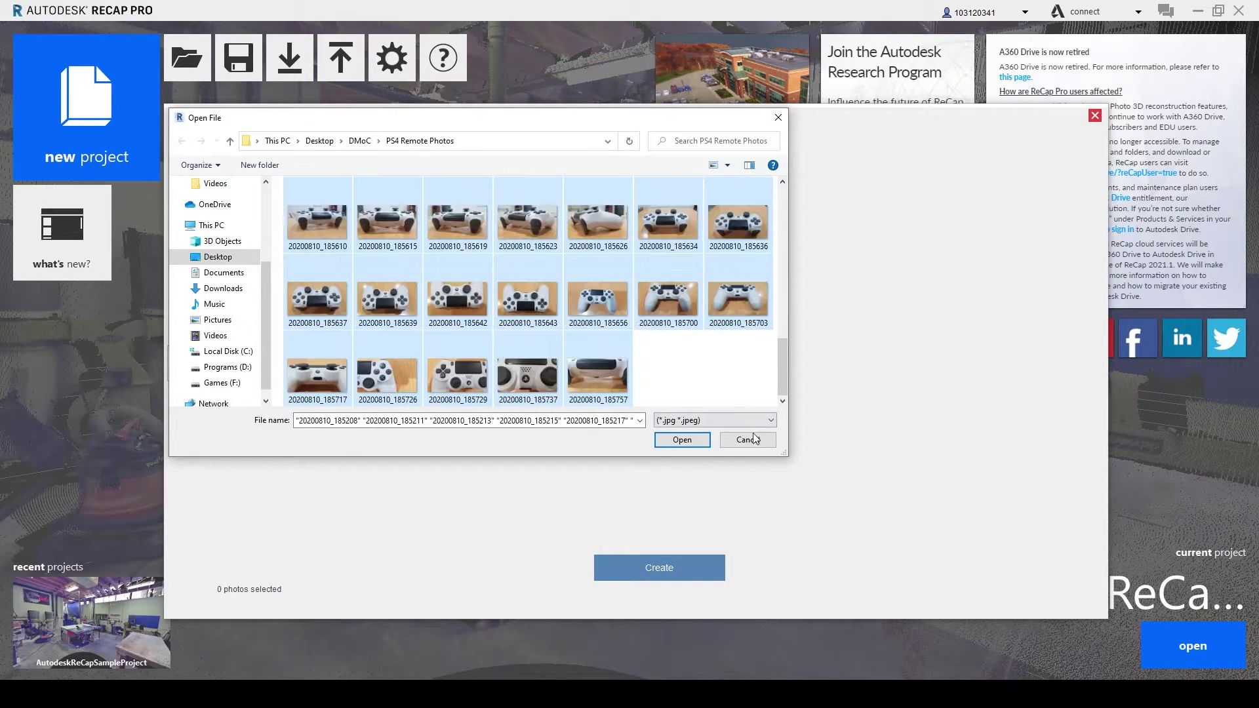
# Step: Import the selected photos and scroll through the grid to confirm all 75 are included
pyautogui.click(698, 441)
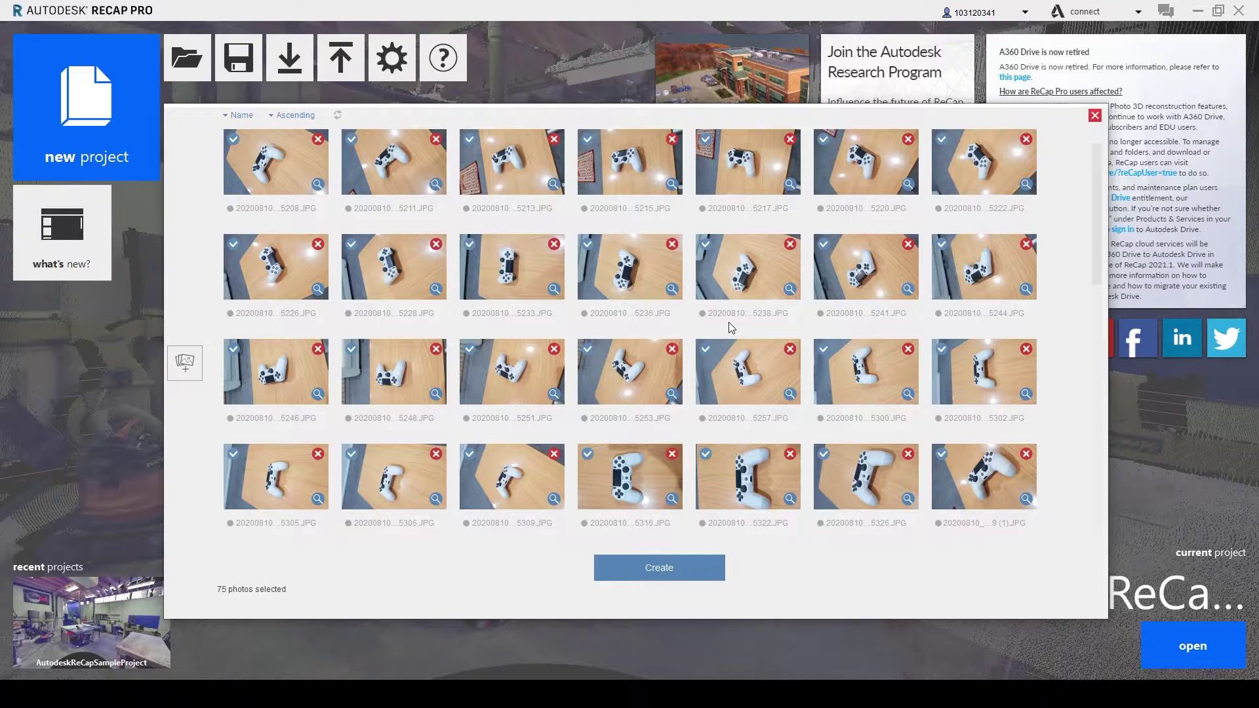
pyautogui.scroll(-10, 713, 328)
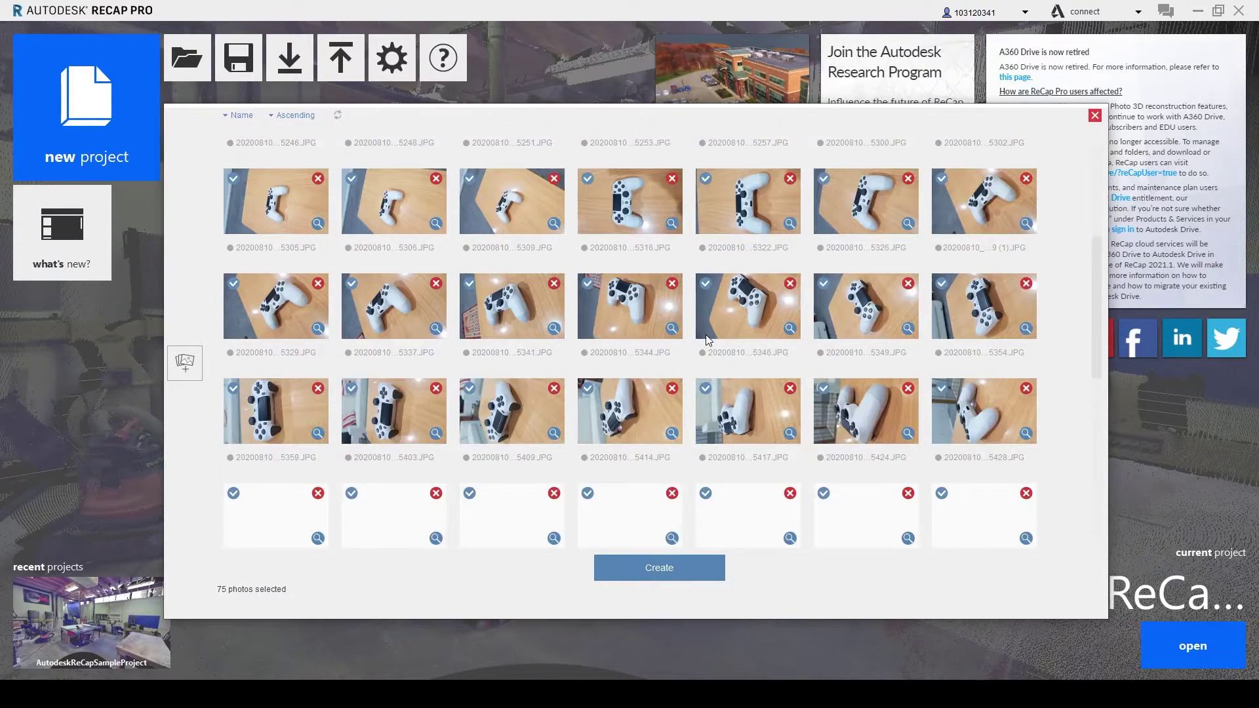
pyautogui.scroll(1, 706, 339)
pyautogui.scroll(-1, 705, 339)
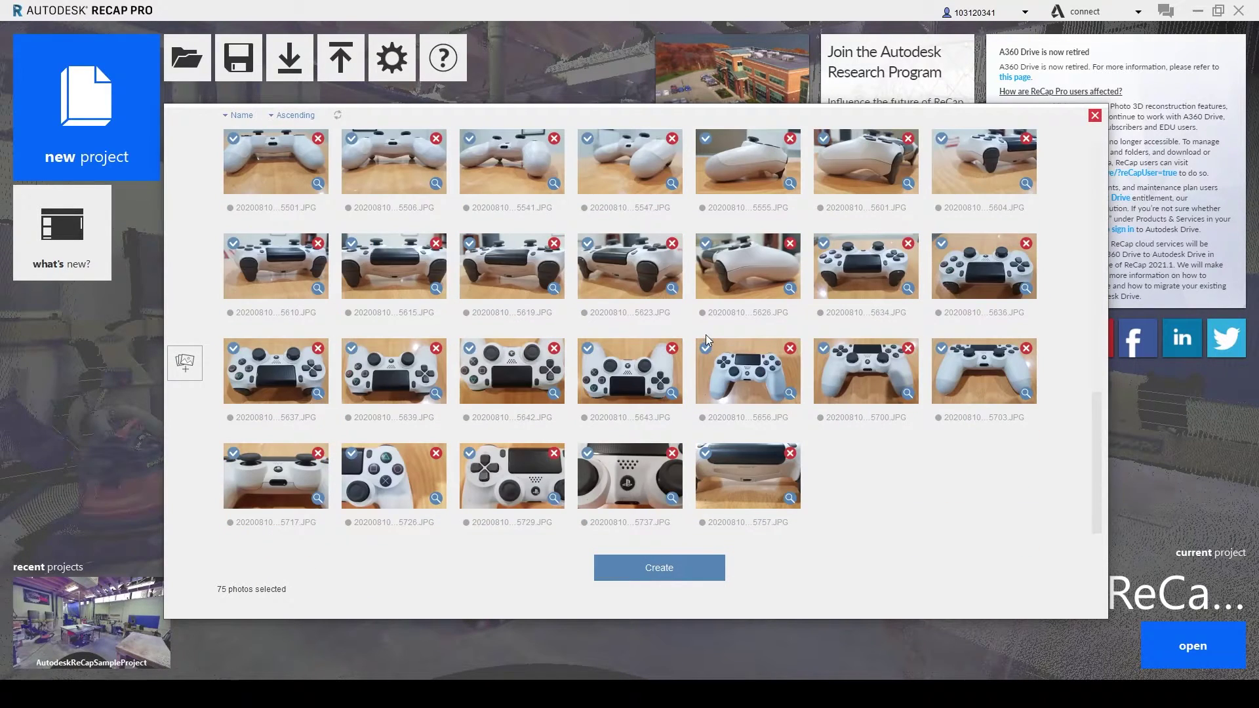
pyautogui.scroll(3, 535, 426)
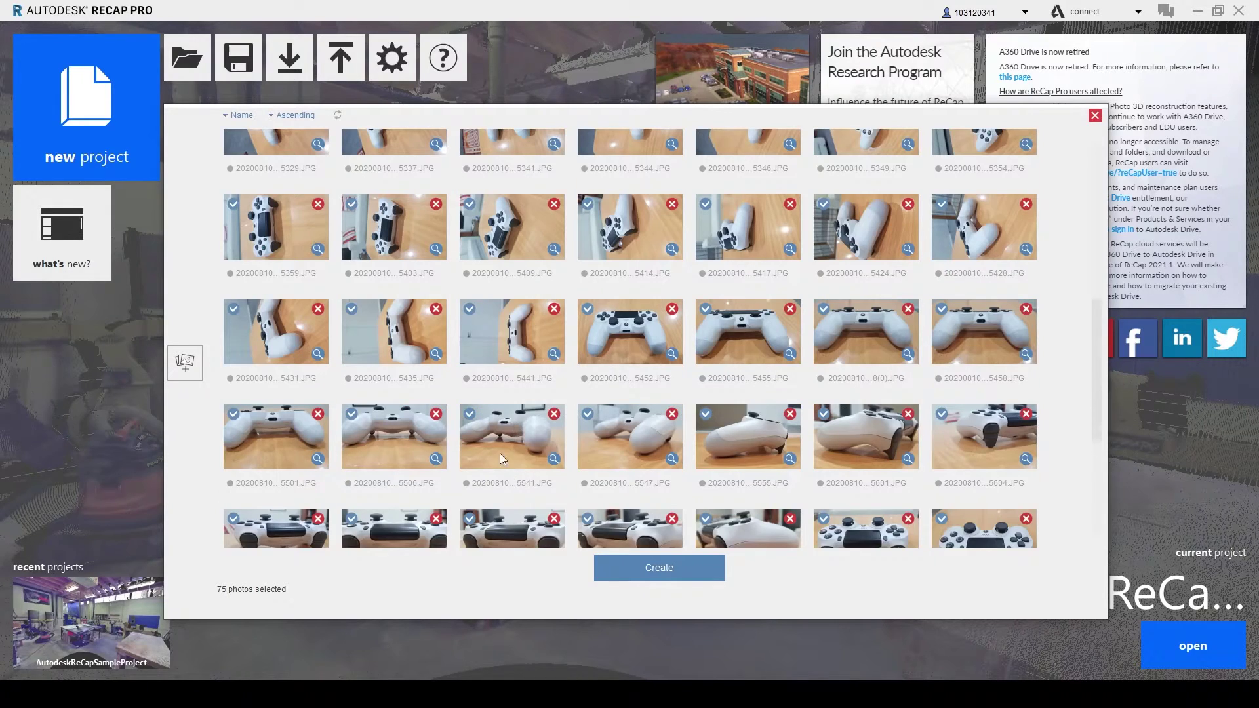
pyautogui.scroll(5, 678, 410)
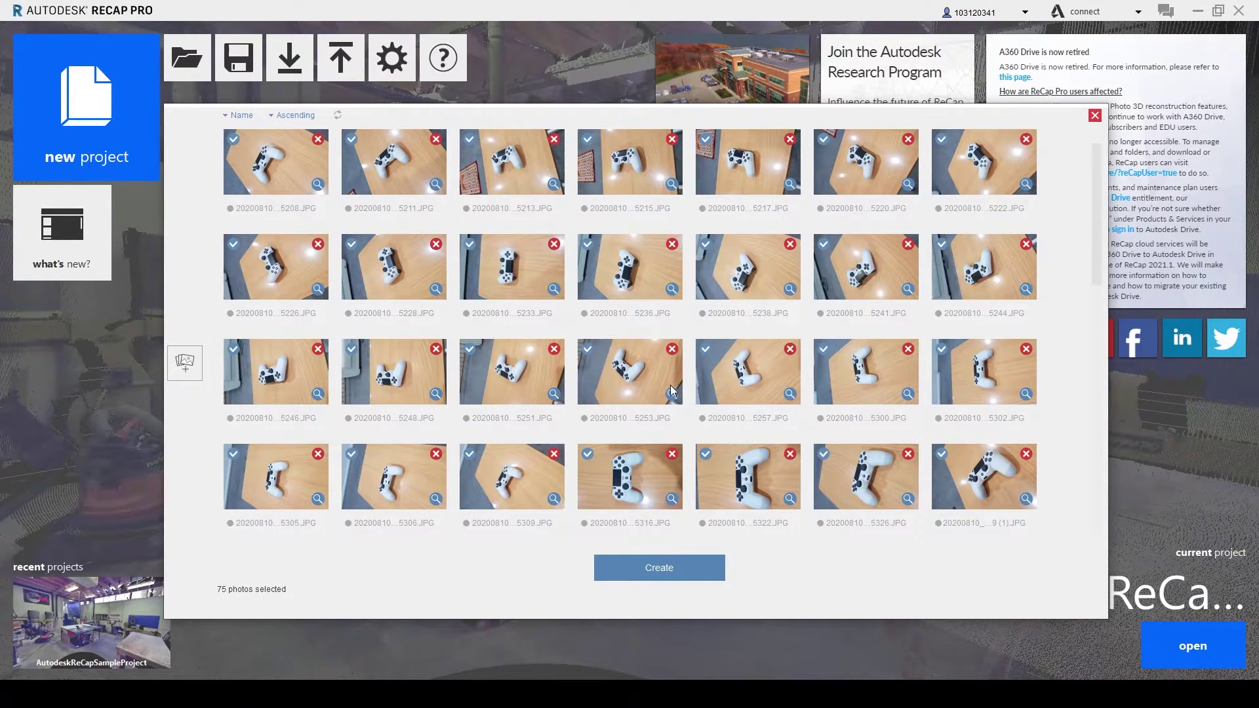
pyautogui.scroll(-8, 669, 385)
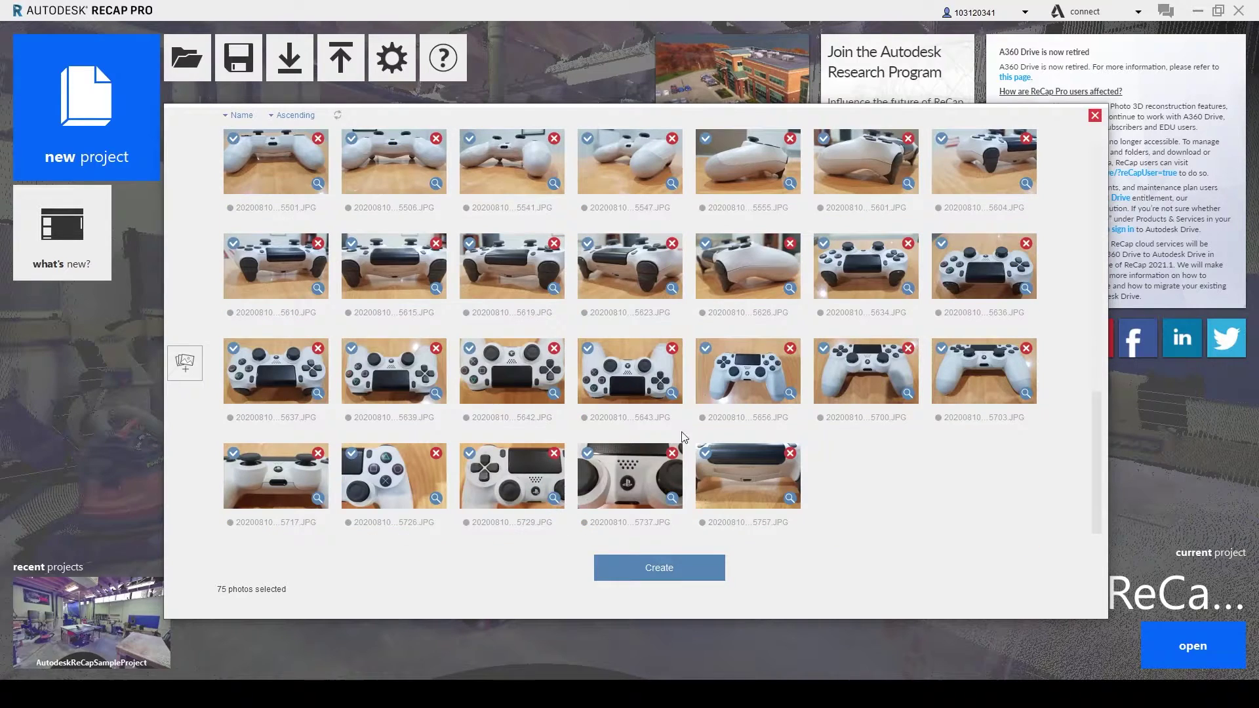
pyautogui.scroll(8, 862, 506)
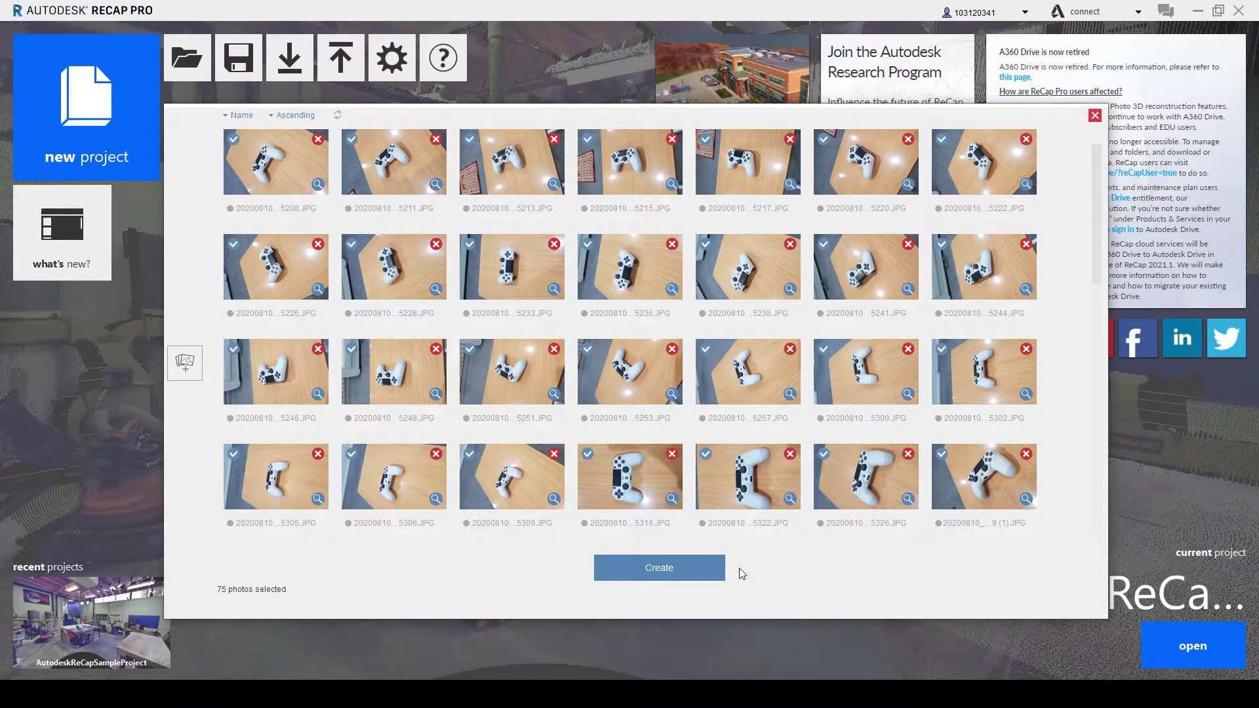
# Step: Create the project from the photos and name it PS4REMOTE
pyautogui.click(699, 568)
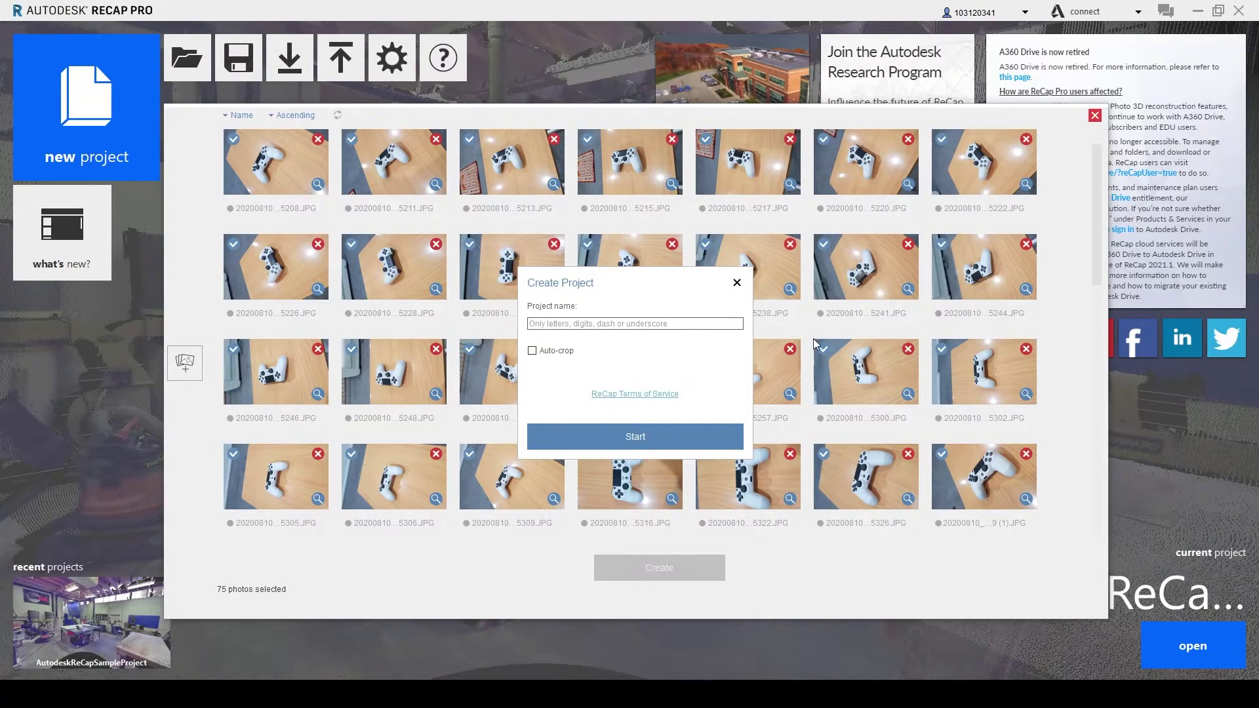
pyautogui.write('Ps')
pyautogui.press('BackSpace')
pyautogui.write('S4REMOTE')
# Step: Start the PS4REMOTE build, accept the terms of service and submit for upload
pyautogui.click(597, 436)
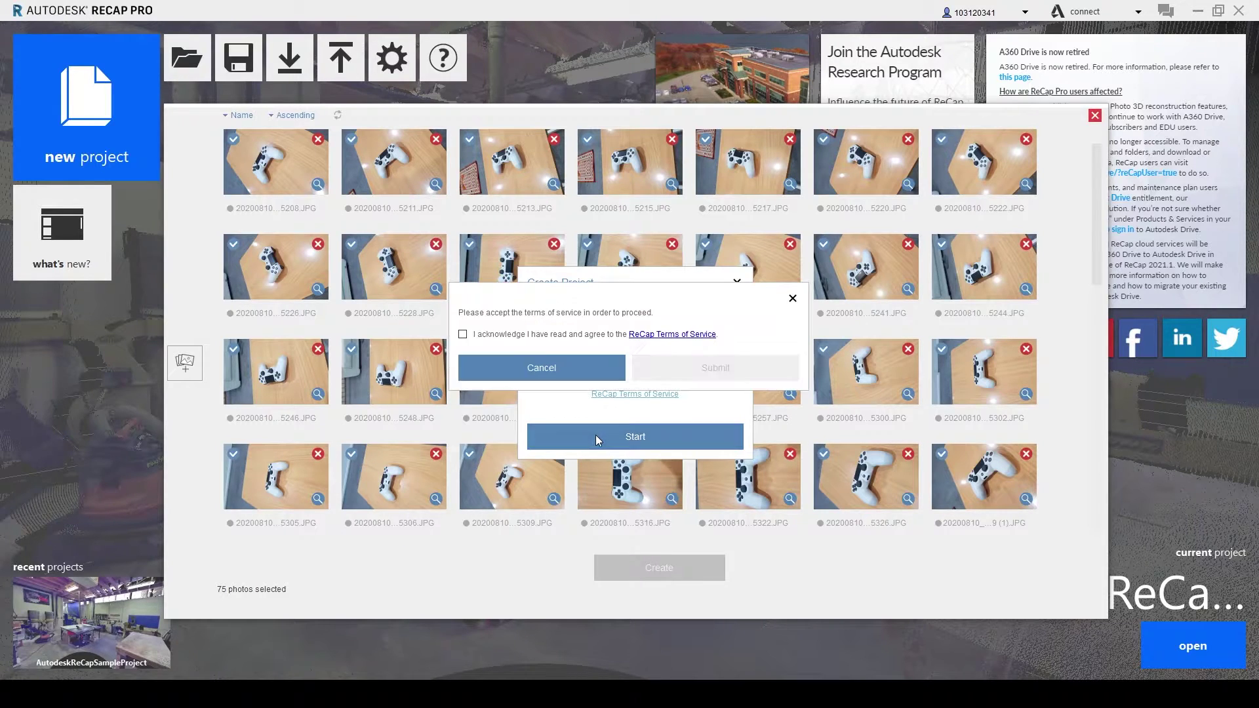
pyautogui.click(463, 335)
pyautogui.click(697, 368)
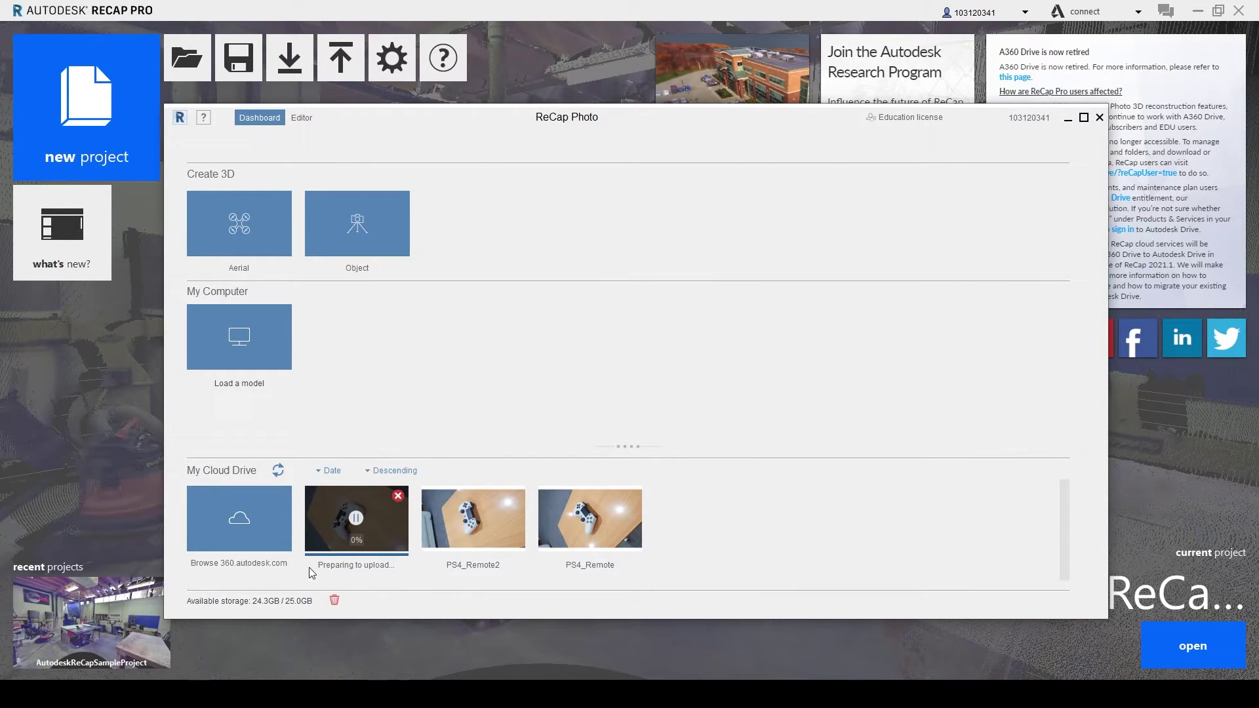
# Step: Wait while the PS4REMOTE tile uploads and processes until it shows Ready to download
pyautogui.moveTo(372, 574)
pyautogui.moveTo(512, 514)
pyautogui.moveTo(568, 515)
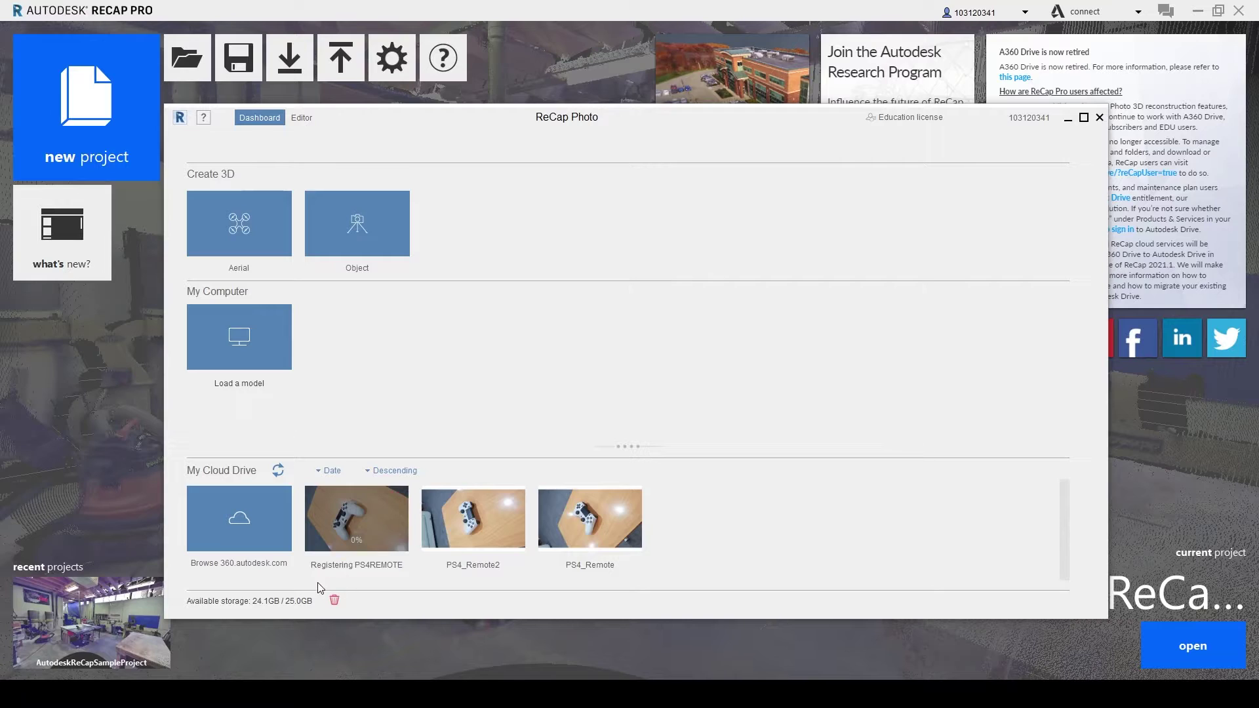
pyautogui.moveTo(310, 550)
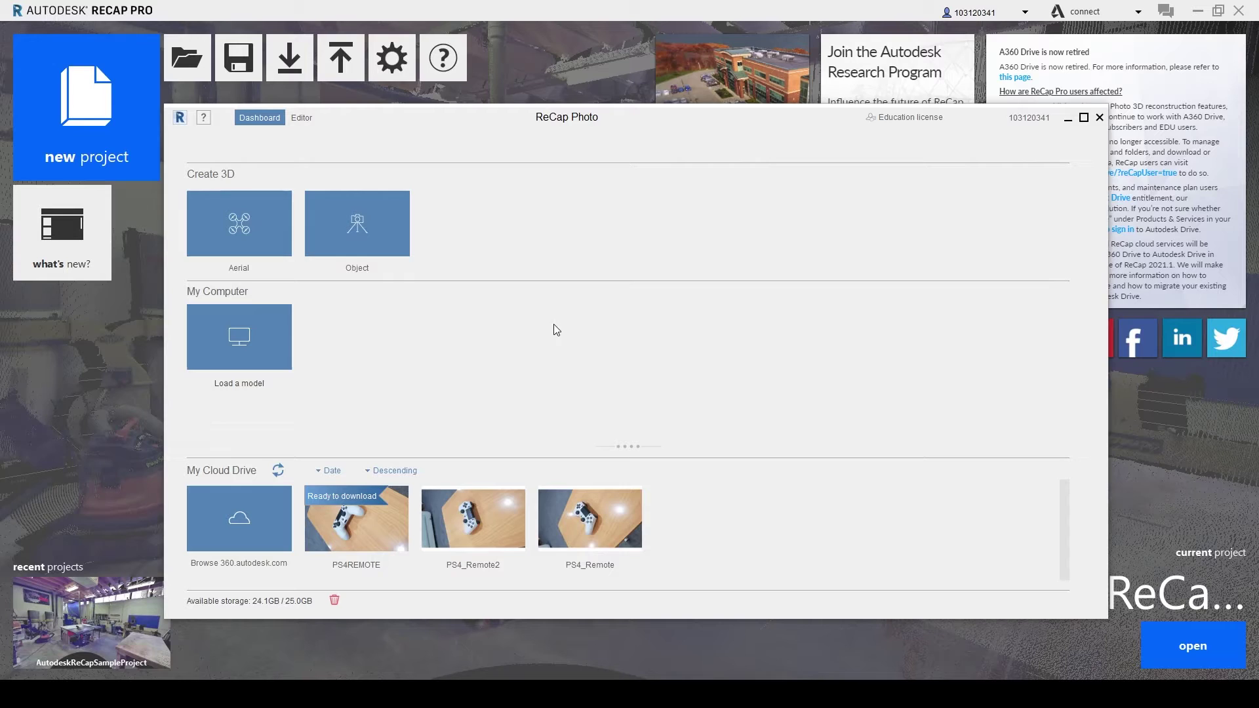
# Step: Download the PS4REMOTE mesh into the Desktop folder
pyautogui.moveTo(375, 523)
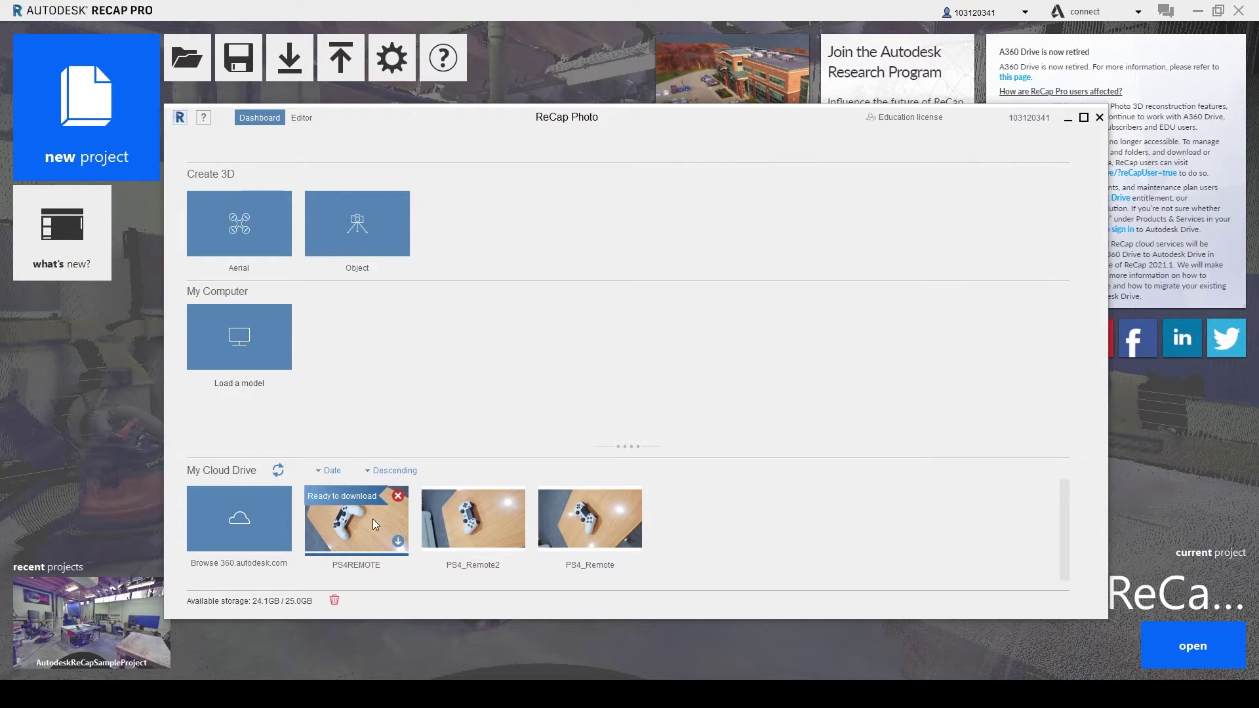
pyautogui.click(398, 542)
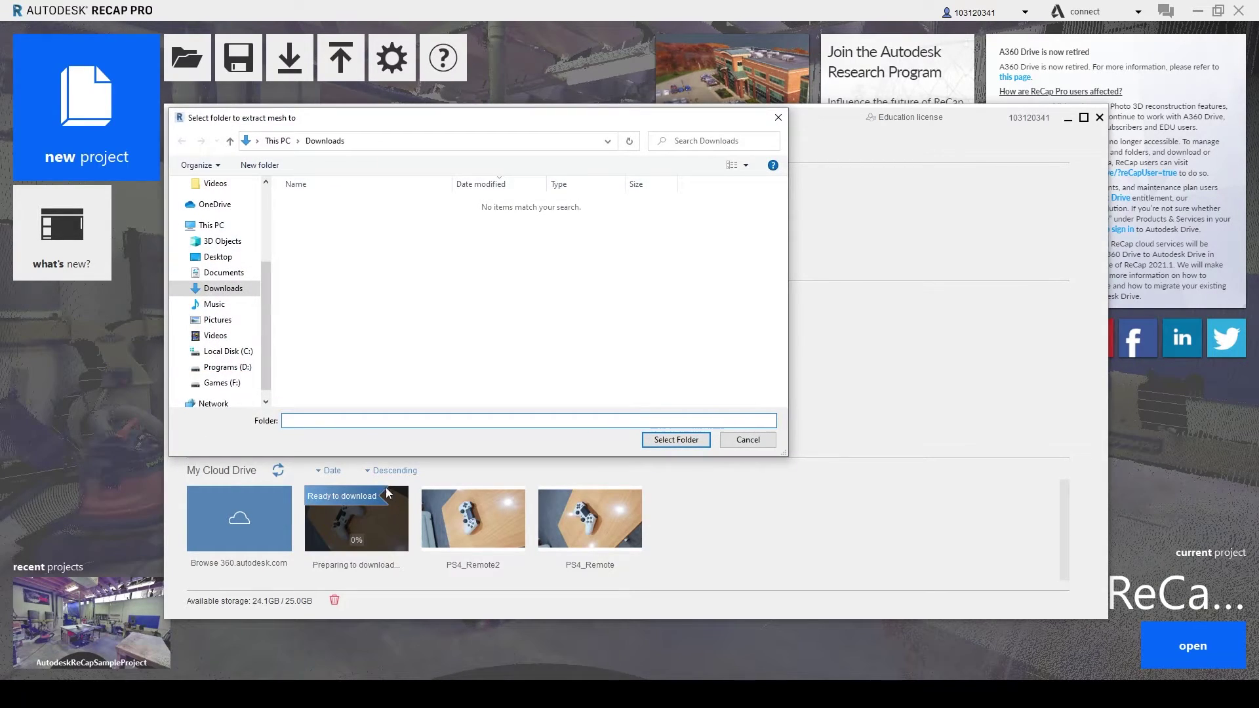
pyautogui.click(244, 256)
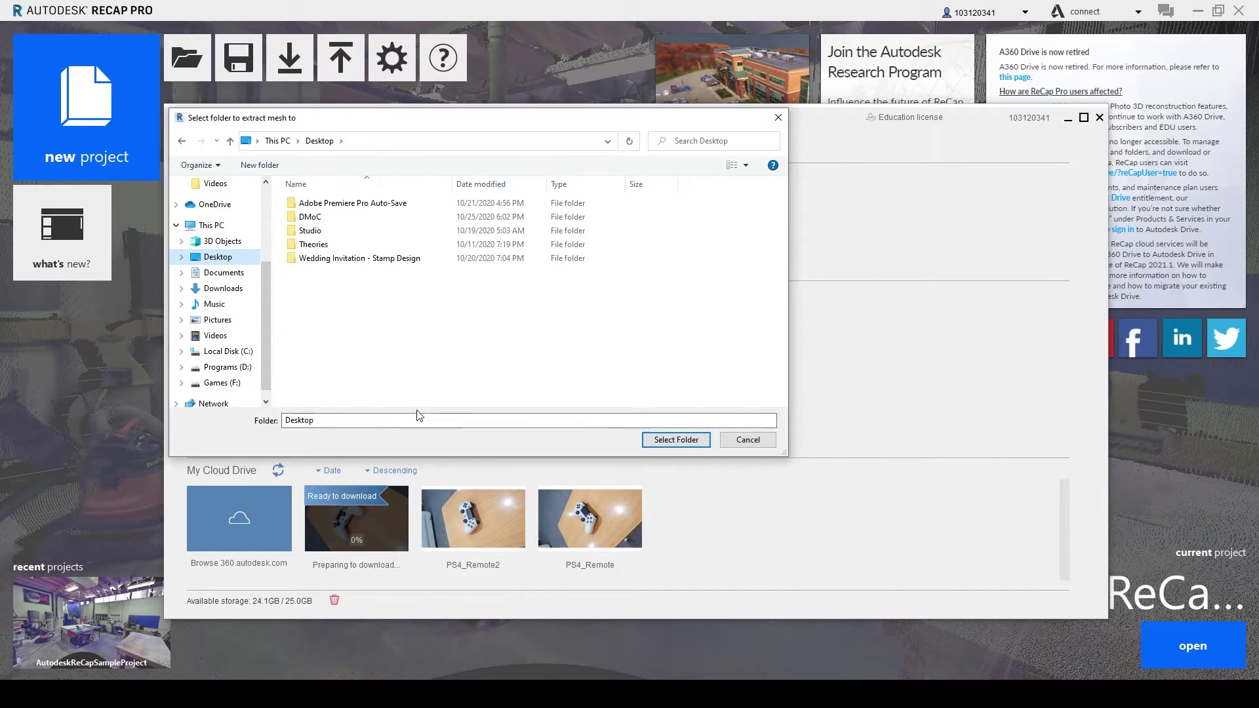
pyautogui.click(700, 439)
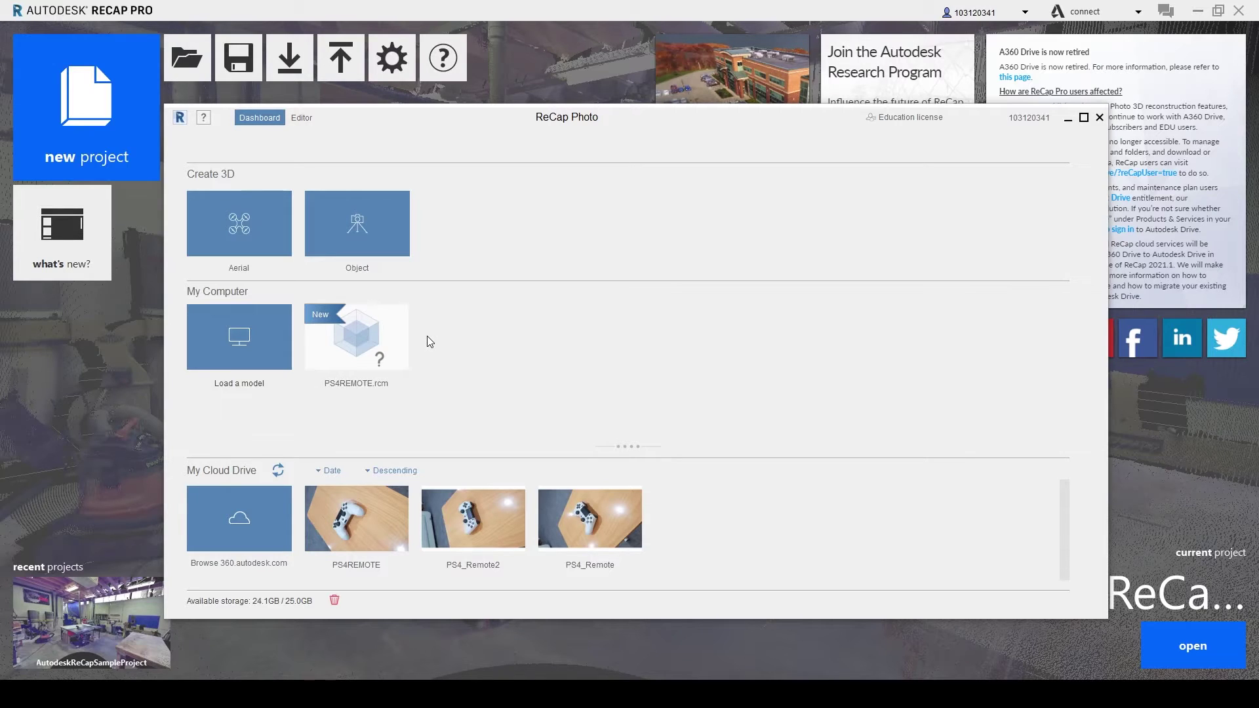
# Step: Open PS4REMOTE.rcm in the Editor and view the controller from the side
pyautogui.click(368, 347)
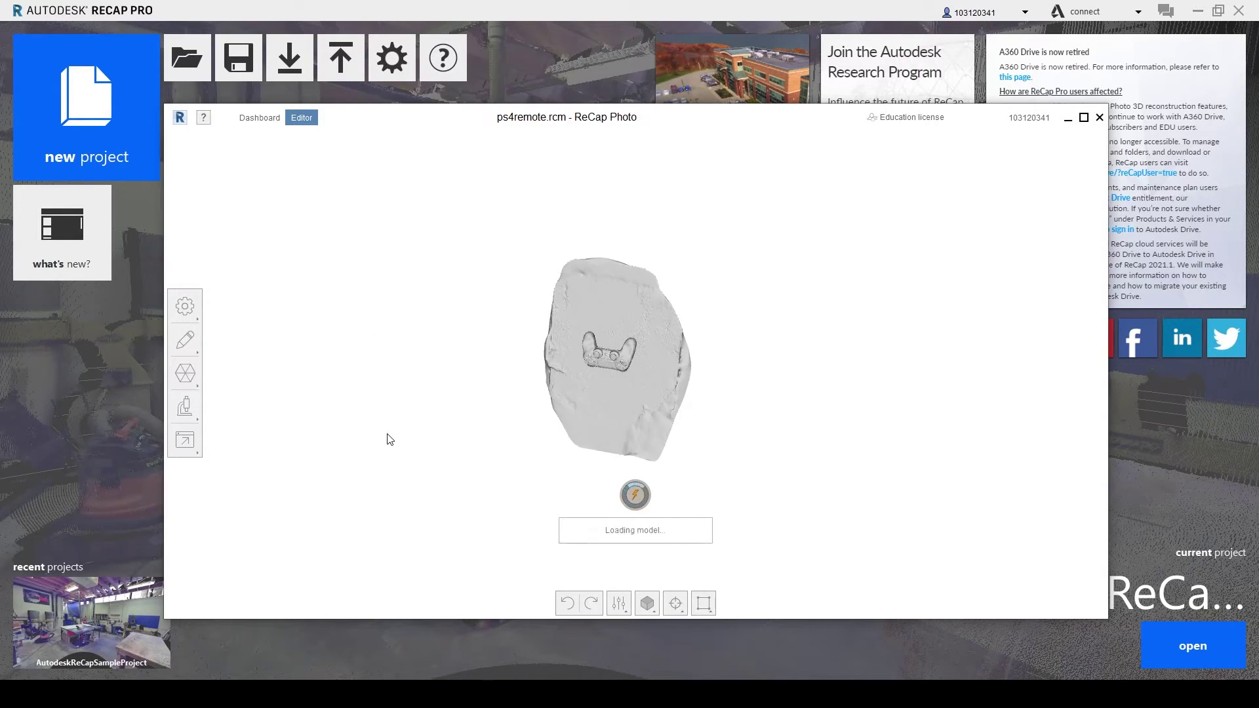
pyautogui.moveTo(623, 424)
pyautogui.mouseDown()
pyautogui.moveTo(577, 414)
pyautogui.moveTo(602, 424)
pyautogui.mouseUp()
pyautogui.moveTo(623, 374); pyautogui.dragTo(638, 447, button='middle')
pyautogui.moveTo(711, 442); pyautogui.dragTo(669, 450)
pyautogui.scroll(6, 609, 433)
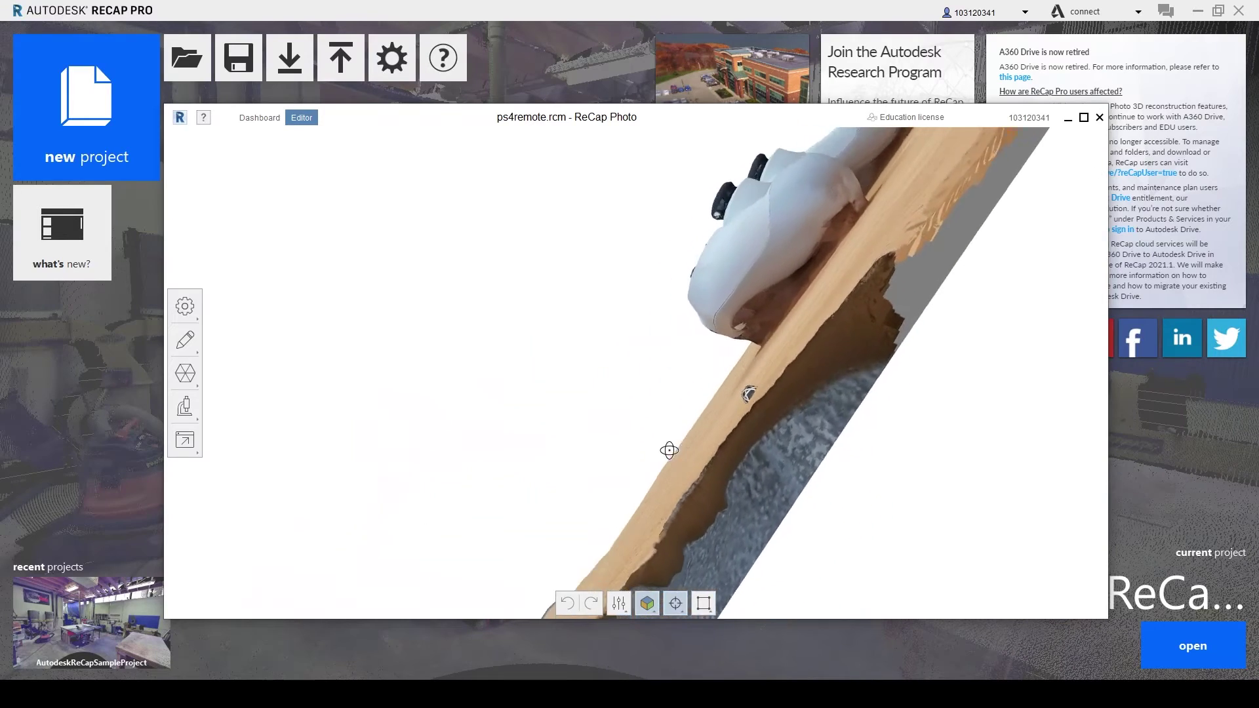
pyautogui.scroll(5, 669, 449)
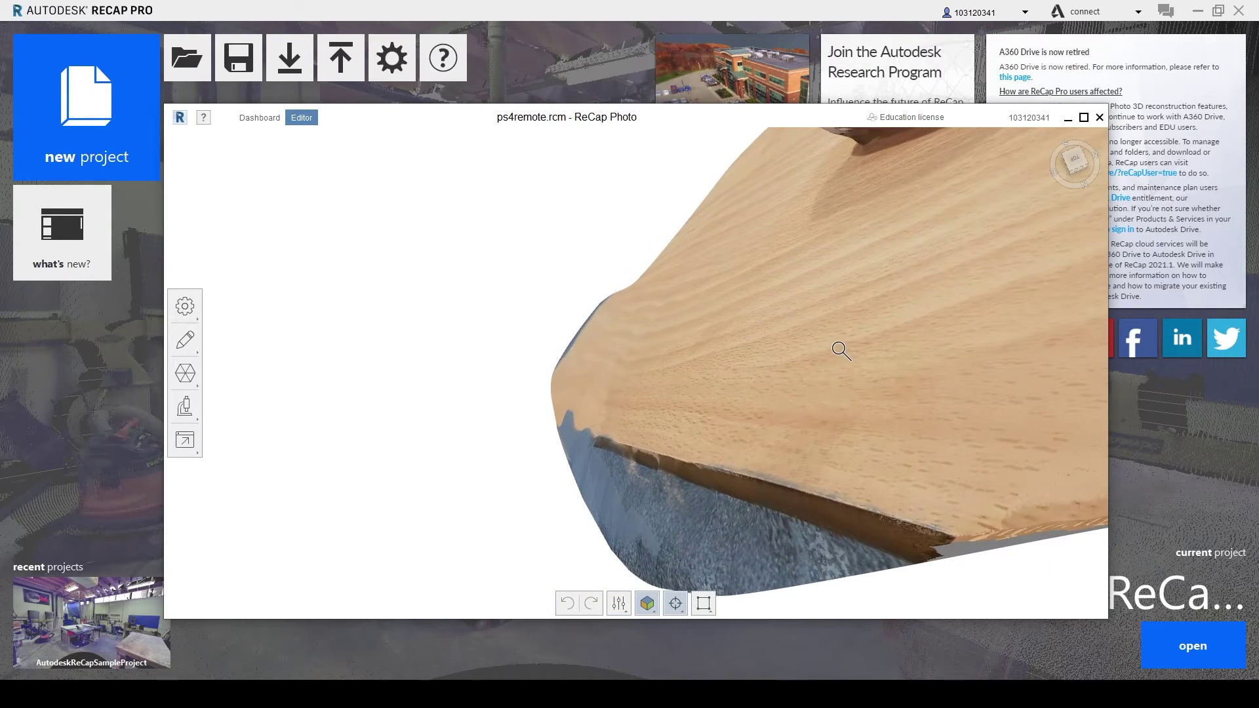
# Step: Inspect the controller from top-down and low front views over the wooden table
pyautogui.moveTo(841, 351); pyautogui.dragTo(669, 419)
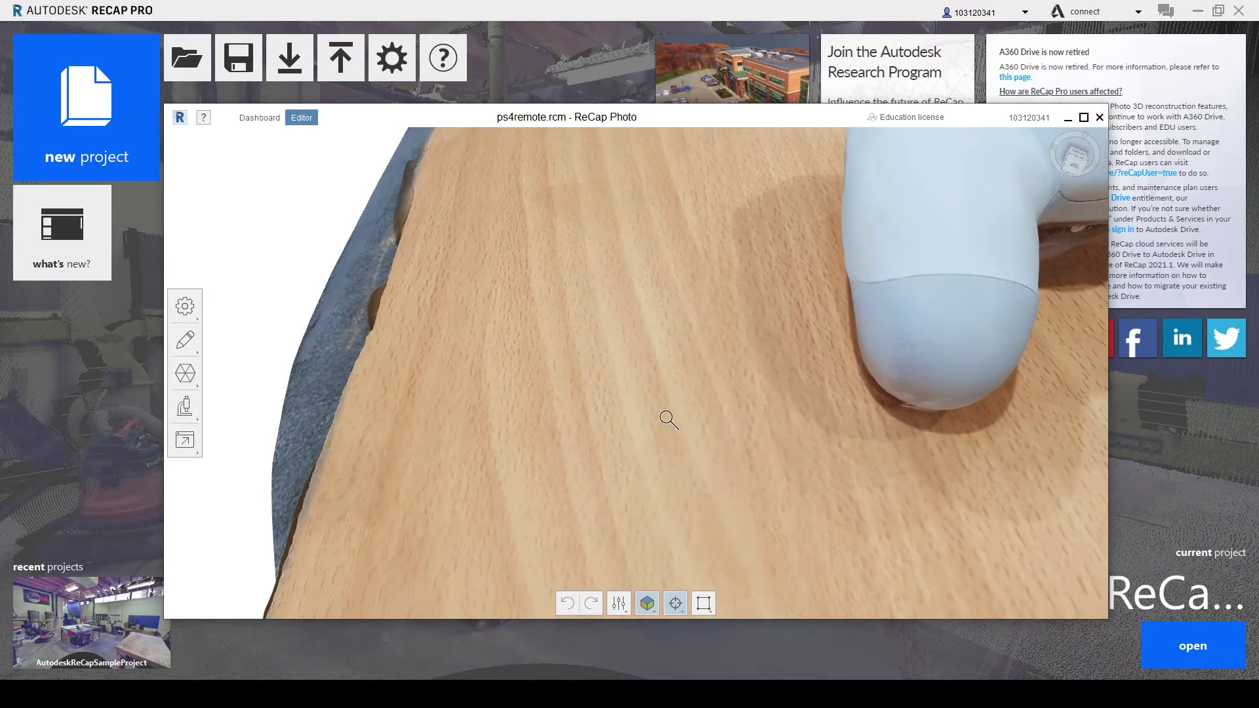
pyautogui.scroll(-5, 669, 420)
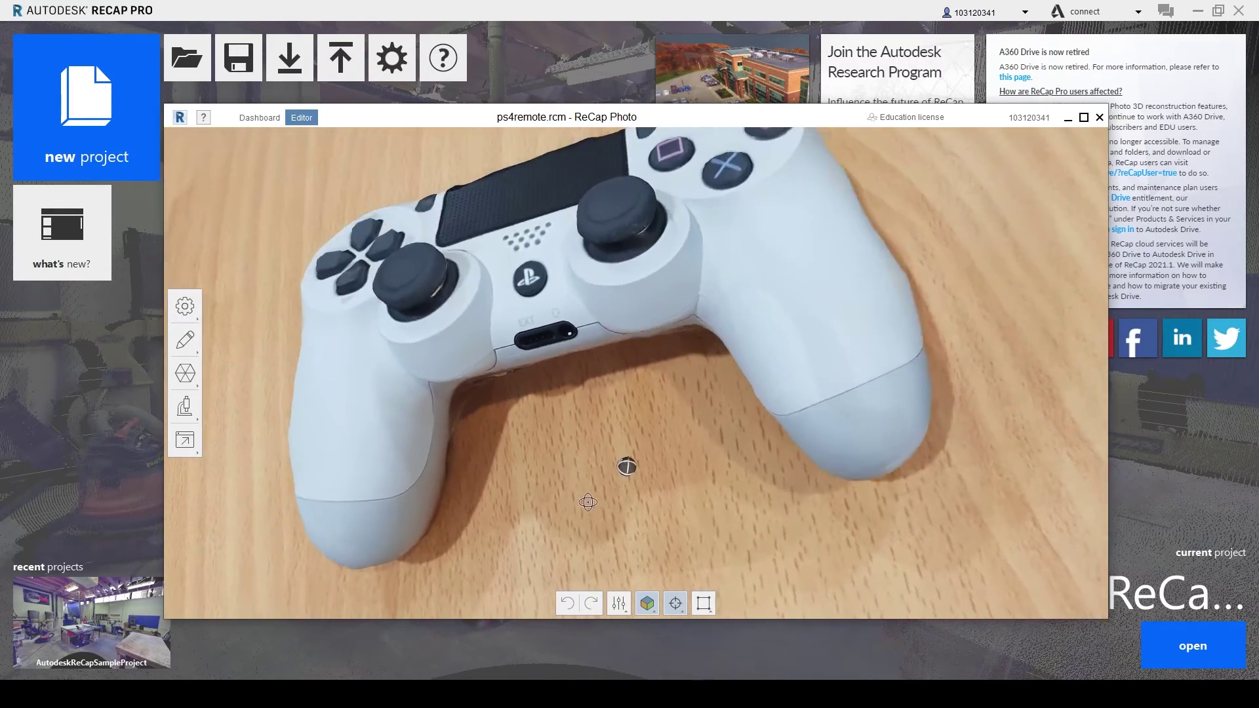
pyautogui.moveTo(588, 502)
pyautogui.mouseDown()
pyautogui.moveTo(617, 479)
pyautogui.moveTo(627, 528)
pyautogui.moveTo(675, 402)
pyautogui.moveTo(617, 434)
pyautogui.moveTo(596, 483)
pyautogui.moveTo(651, 496)
pyautogui.moveTo(579, 502)
pyautogui.moveTo(663, 522)
pyautogui.moveTo(714, 518)
pyautogui.moveTo(725, 580)
pyautogui.moveTo(590, 463)
pyautogui.moveTo(643, 548)
pyautogui.moveTo(531, 396)
pyautogui.moveTo(632, 542)
pyautogui.moveTo(612, 478)
pyautogui.moveTo(700, 478)
pyautogui.mouseUp()
pyautogui.scroll(-3, 617, 434)
pyautogui.scroll(3, 531, 396)
pyautogui.scroll(3, 789, 463)
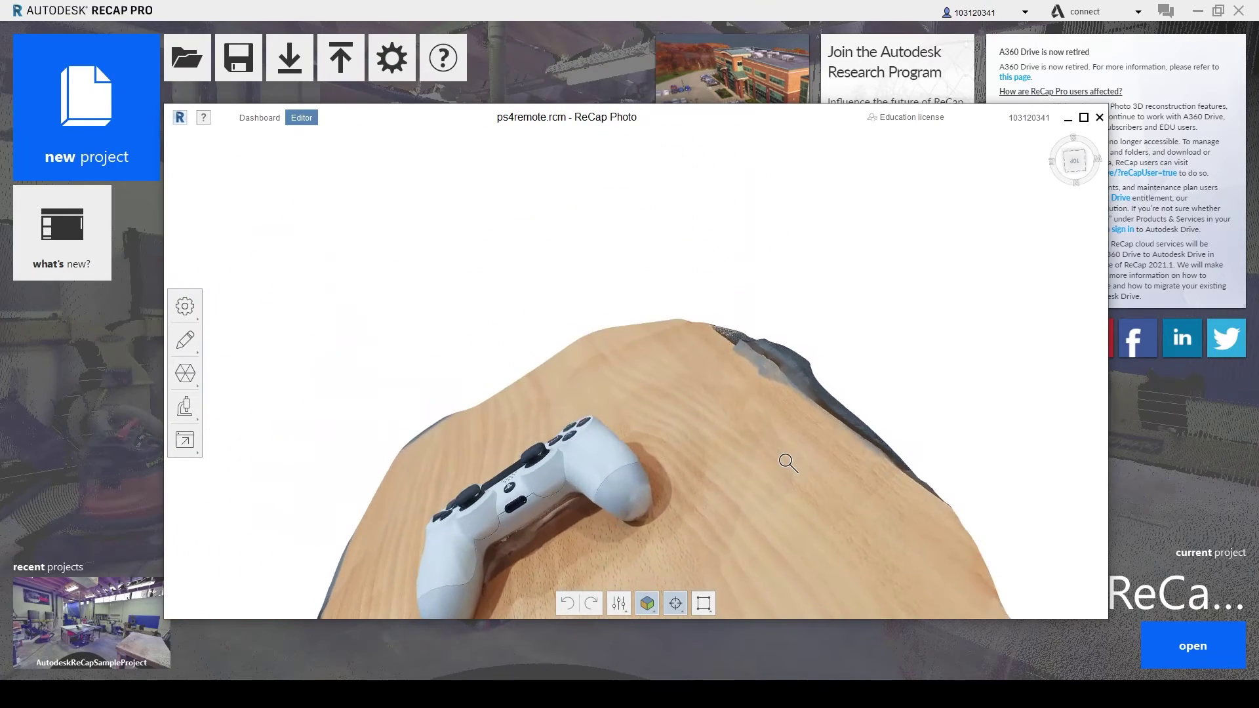
pyautogui.moveTo(788, 463); pyautogui.dragTo(680, 502)
pyautogui.scroll(-2, 627, 562)
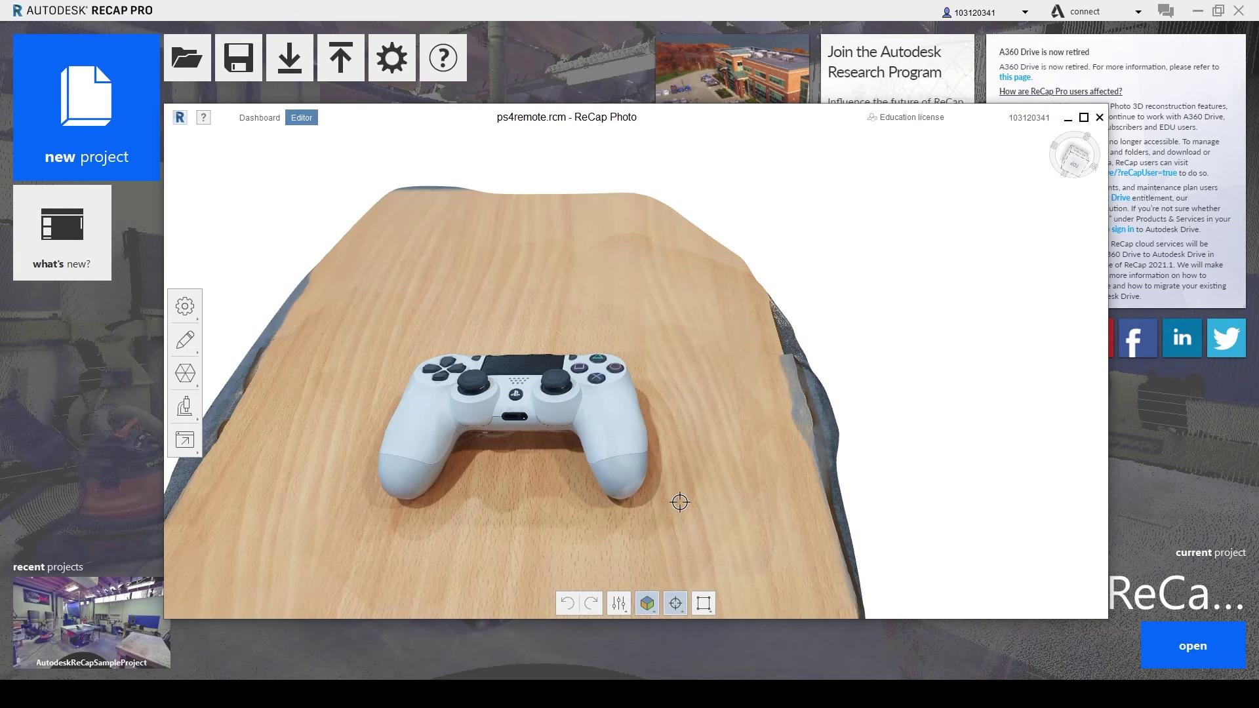
pyautogui.moveTo(680, 502); pyautogui.dragTo(688, 499)
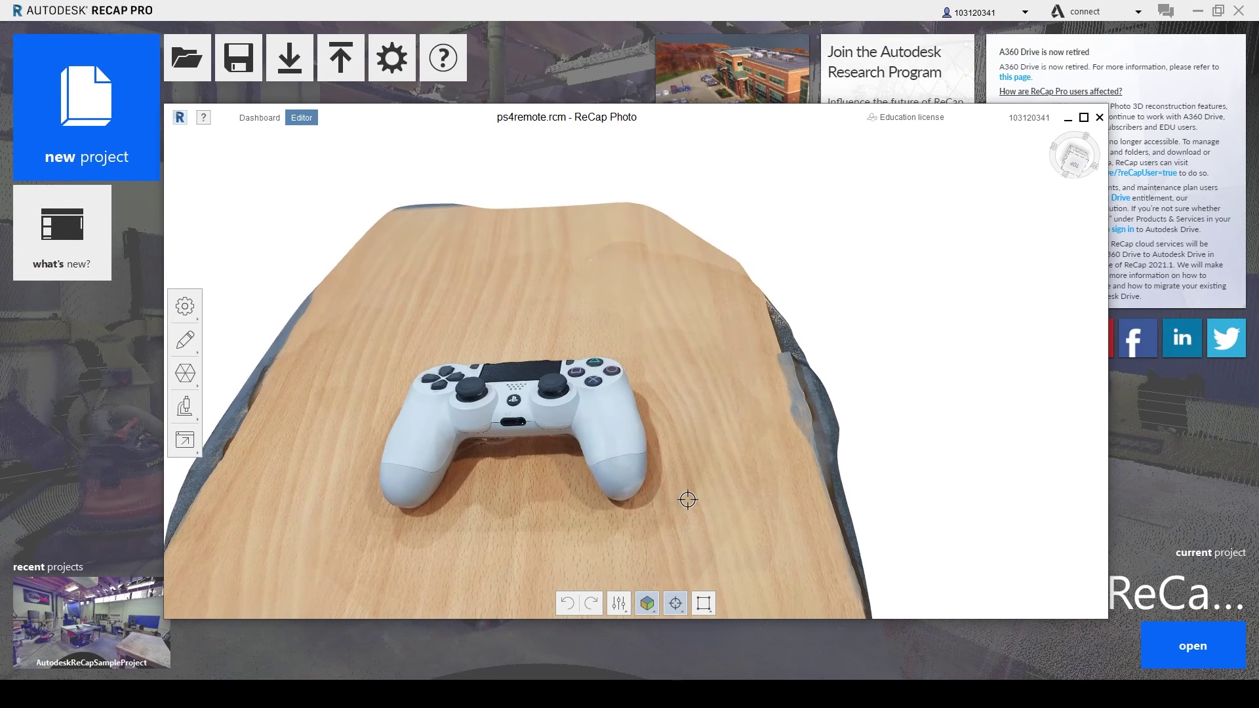